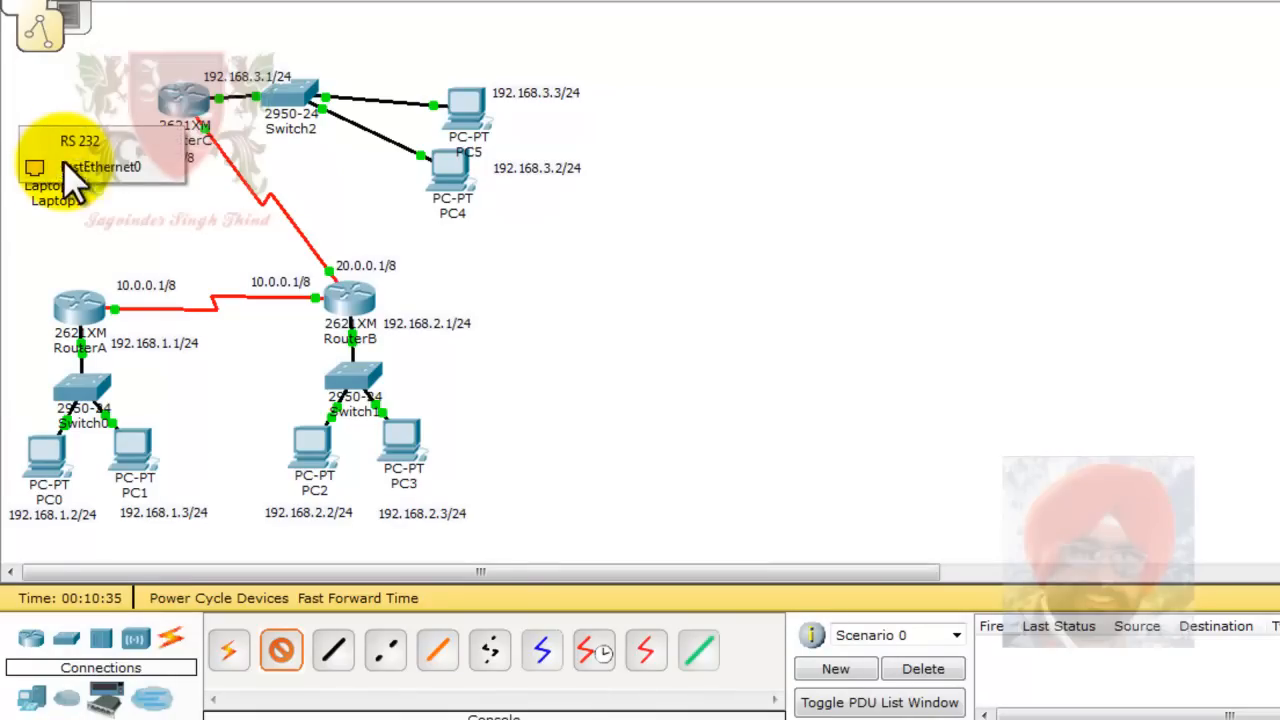
Connect Laptop1's RS 232 port to RouterA with a console cable.
{"action": "left_click", "coordinate": [78, 143]}
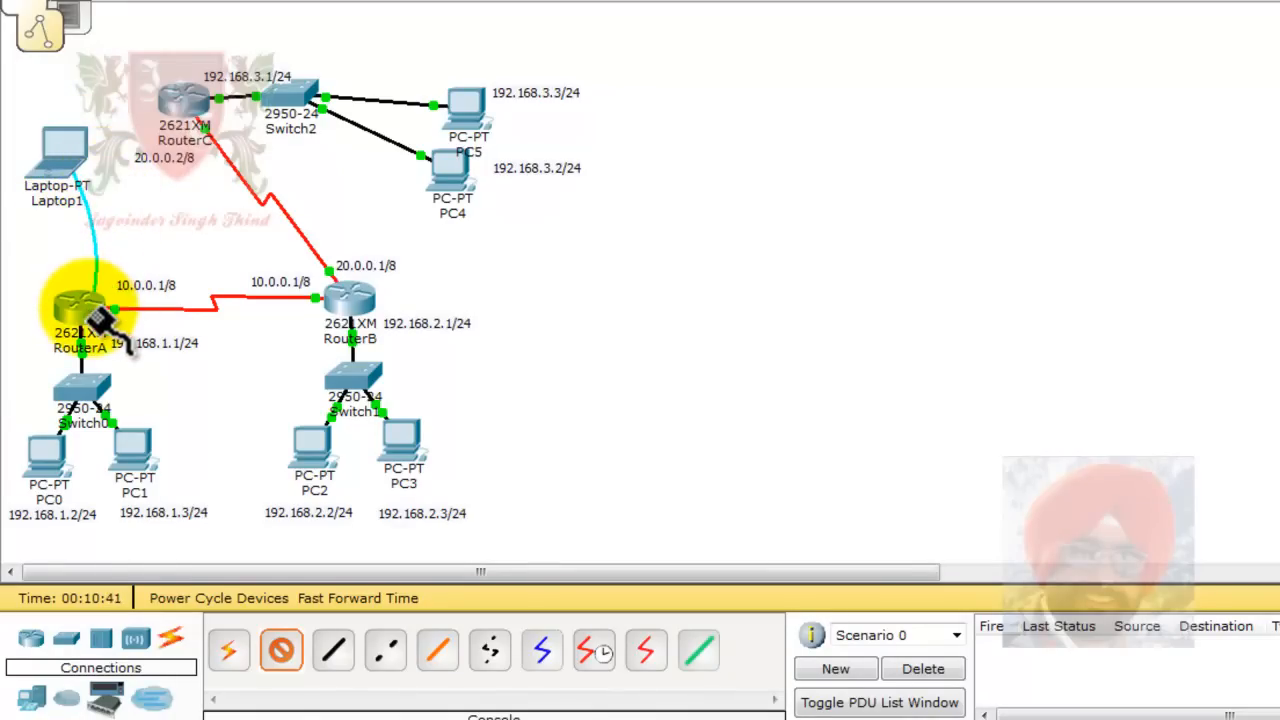
{"action": "left_click", "coordinate": [102, 300]}
{"action": "left_click", "coordinate": [84, 323]}
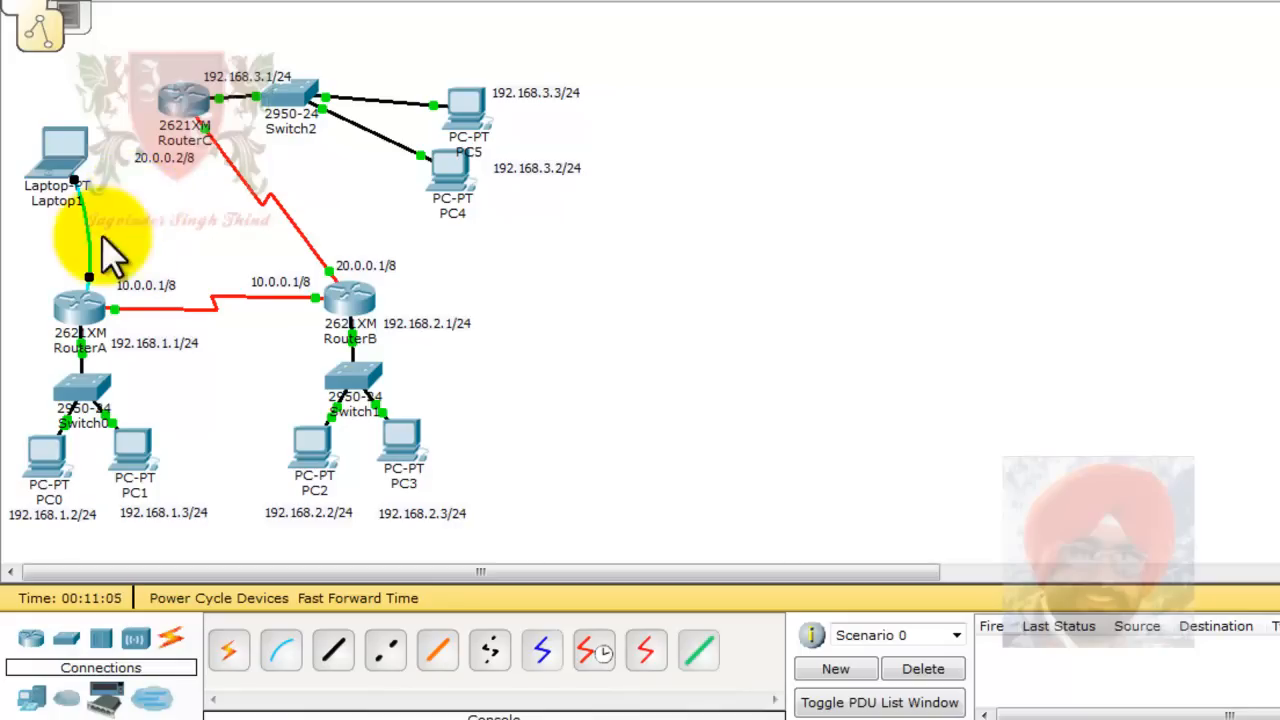
{"action": "left_click", "coordinate": [64, 152]}
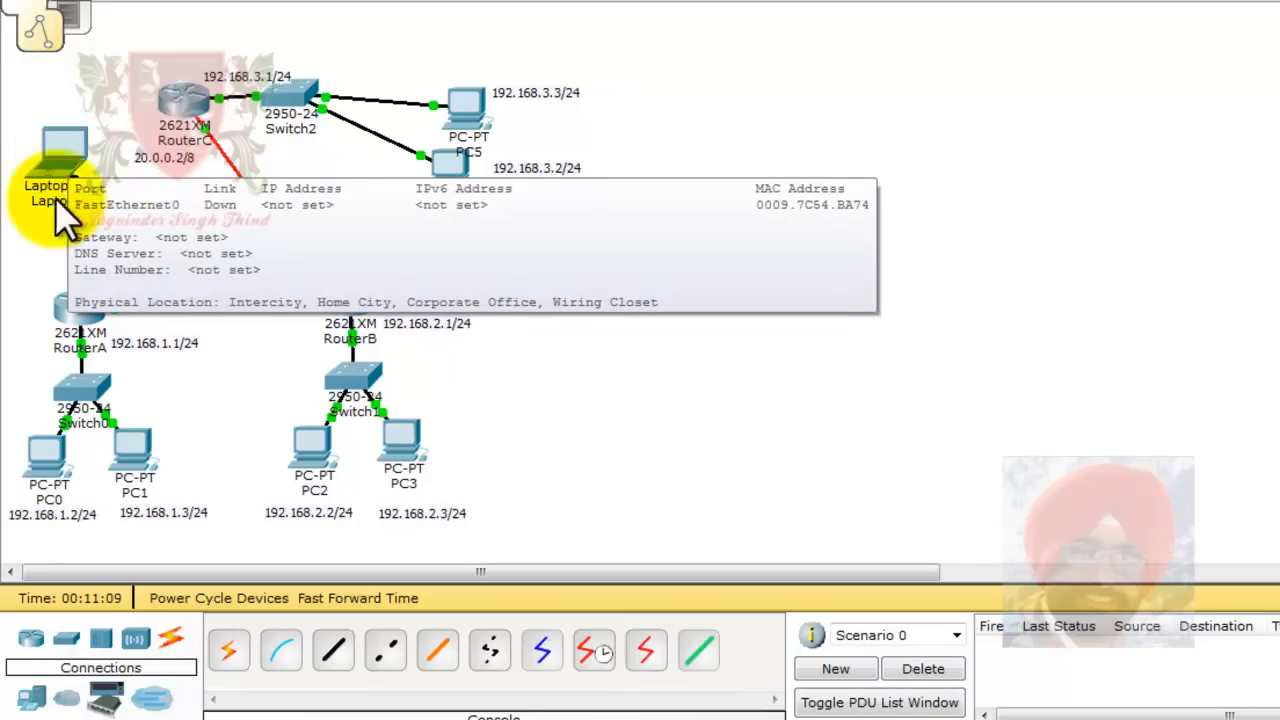
{"action": "left_click", "coordinate": [75, 300]}
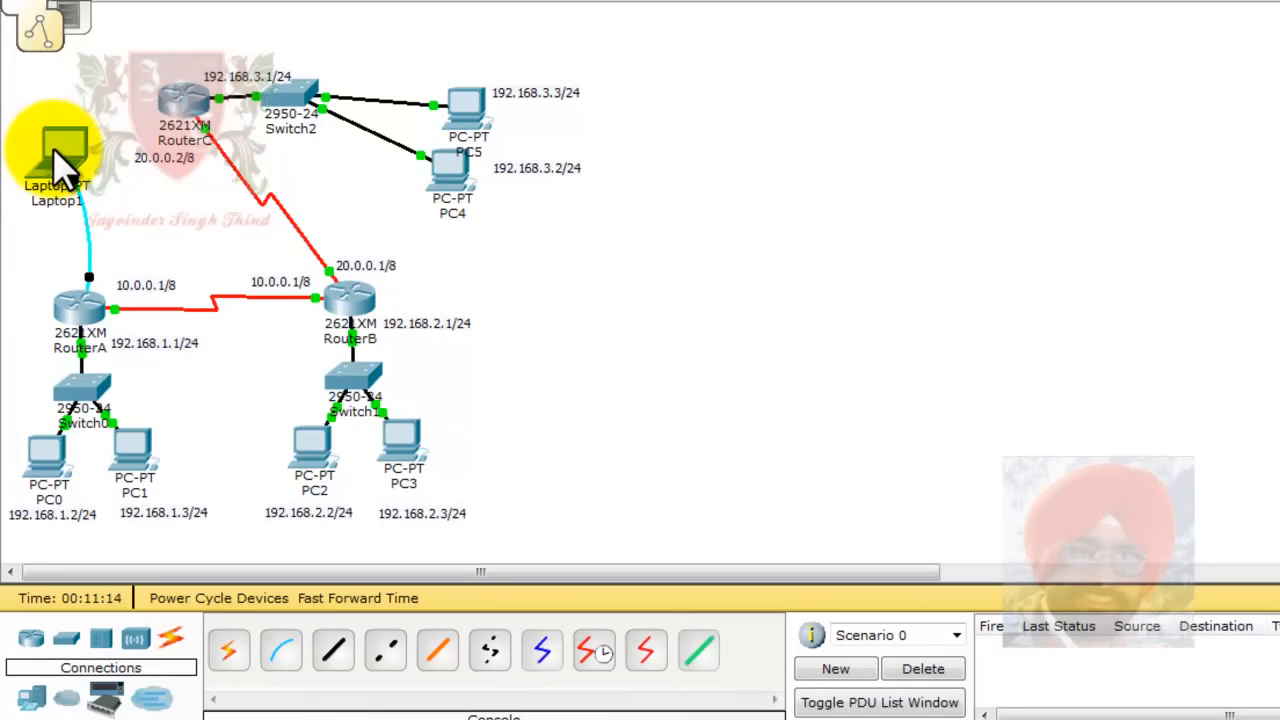
Open the terminal on Laptop1, accepting 9600 bits per second, 8 data bits, no parity, 1 stop bit and no flow control.
{"action": "left_click", "coordinate": [60, 165]}
{"action": "left_click_drag", "start_coordinate": [645, 44], "coordinate": [784, 9]}
{"action": "left_click", "coordinate": [770, 52]}
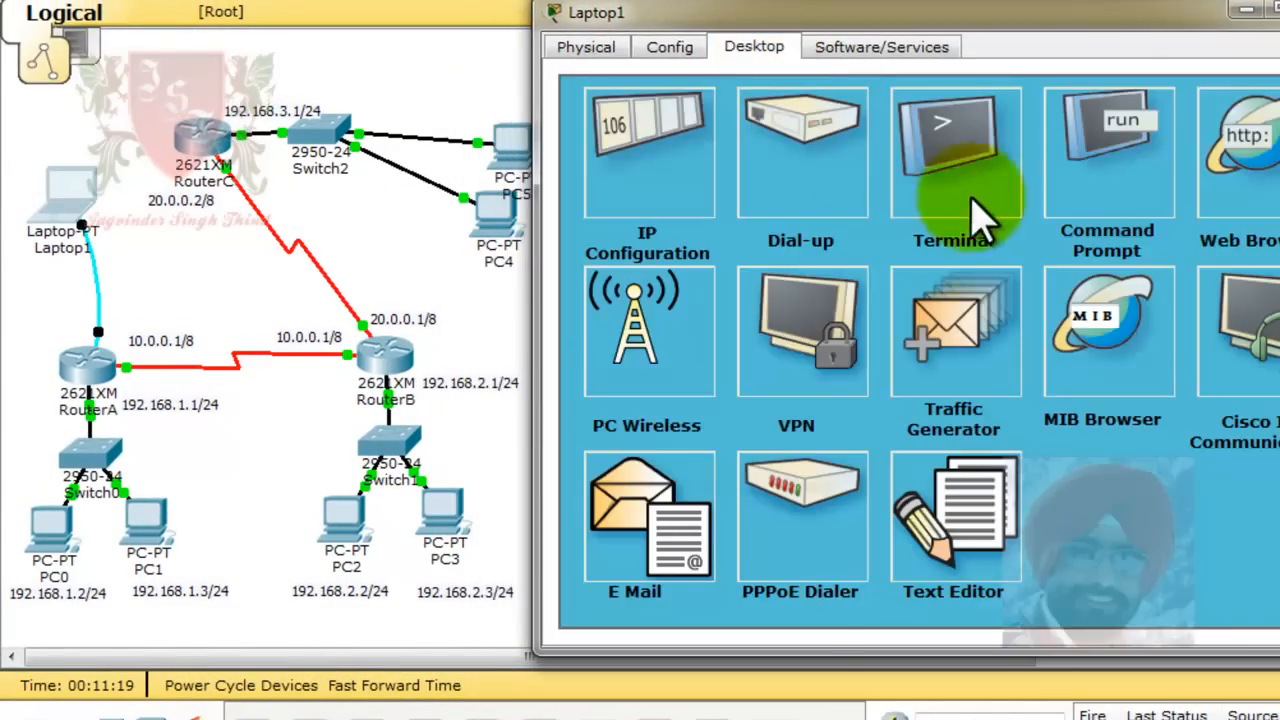
{"action": "left_click", "coordinate": [940, 160]}
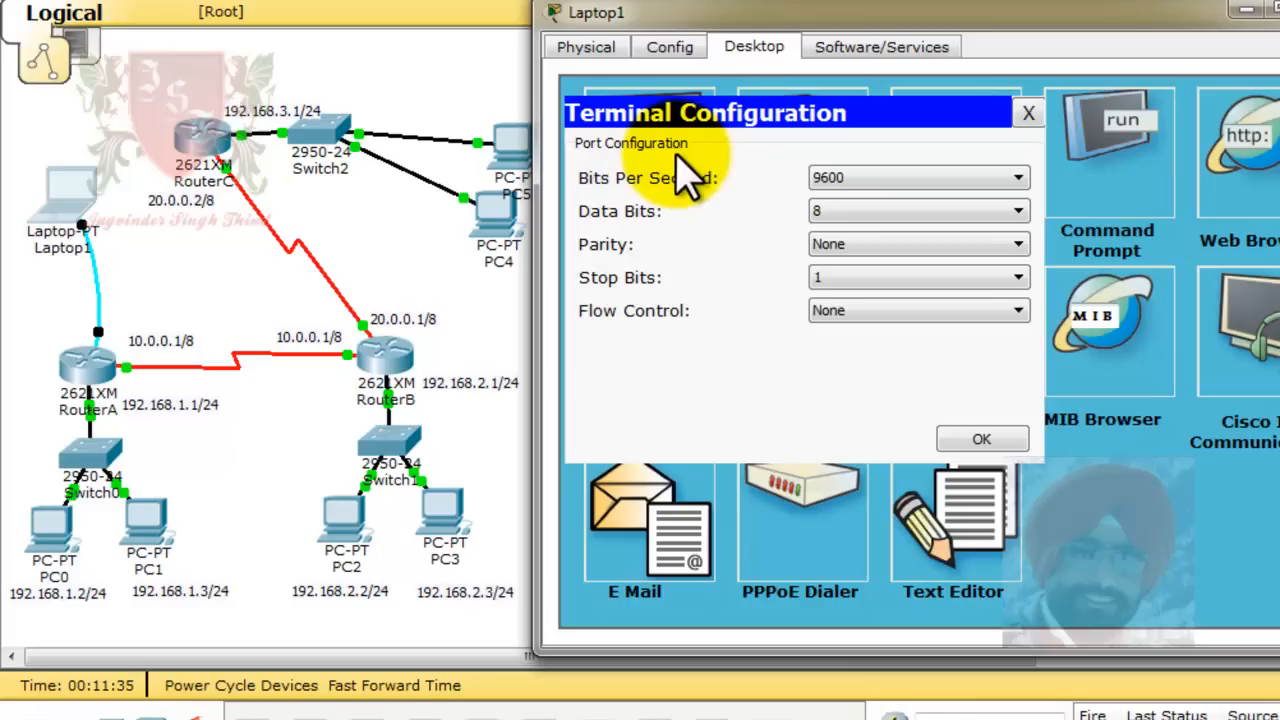
{"action": "left_click", "coordinate": [978, 438]}
{"action": "left_click", "coordinate": [995, 355]}
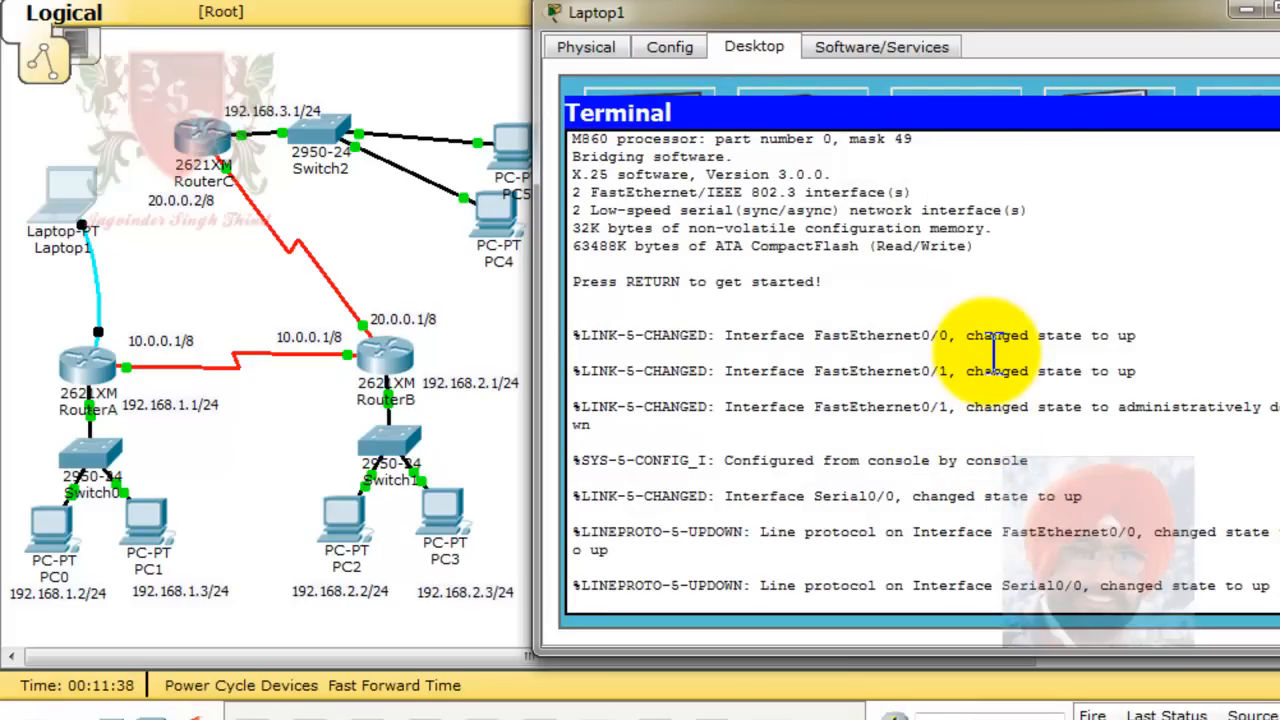
Start the RouterA console session from Laptop1's terminal and shift the window aside to uncover the topology.
{"action": "key", "text": "Return"}
{"action": "key", "text": "Return"}
{"action": "key", "text": "Return"}
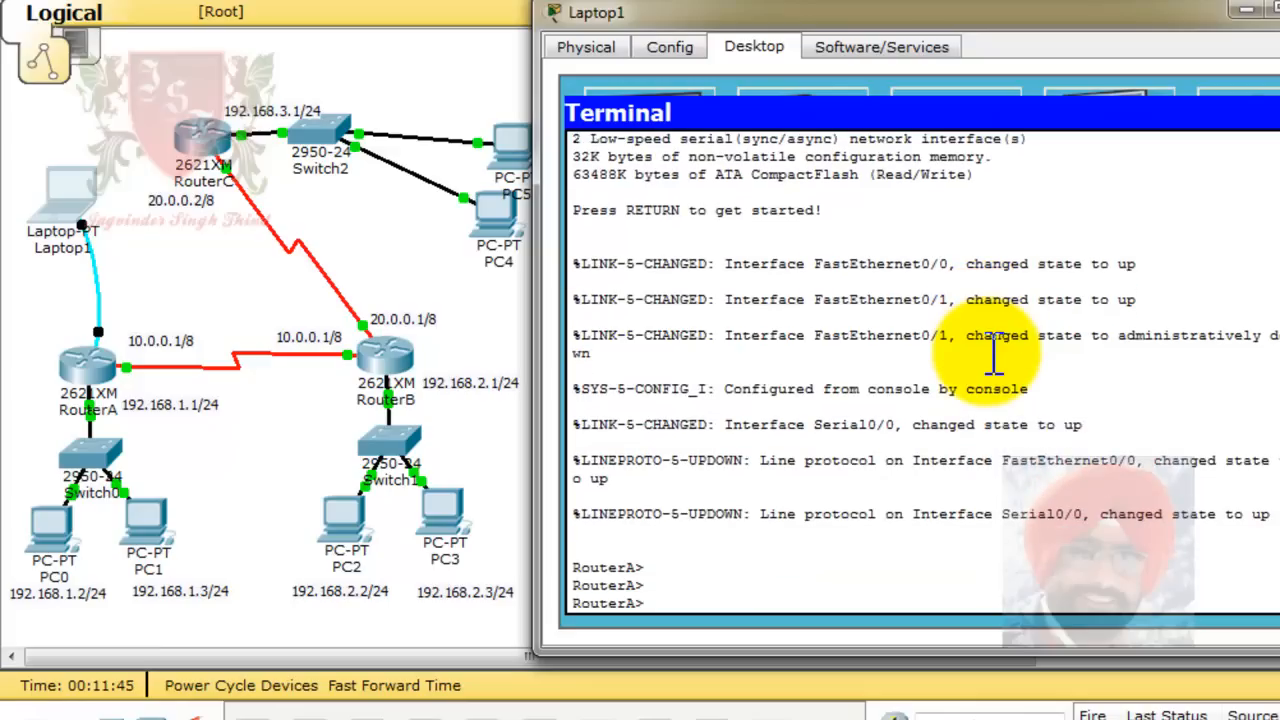
{"action": "key", "text": "Return"}
{"action": "key", "text": "Return"}
{"action": "key", "text": "Return"}
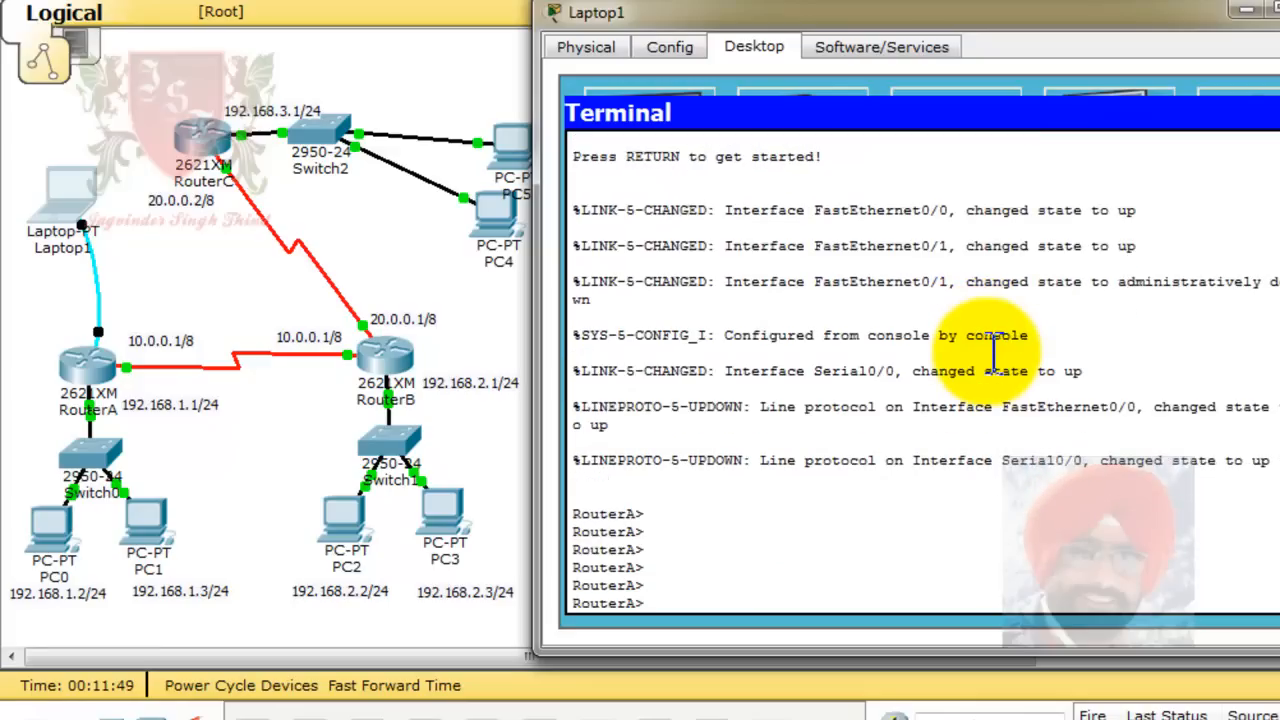
{"action": "left_click_drag", "start_coordinate": [838, 22], "coordinate": [881, 31]}
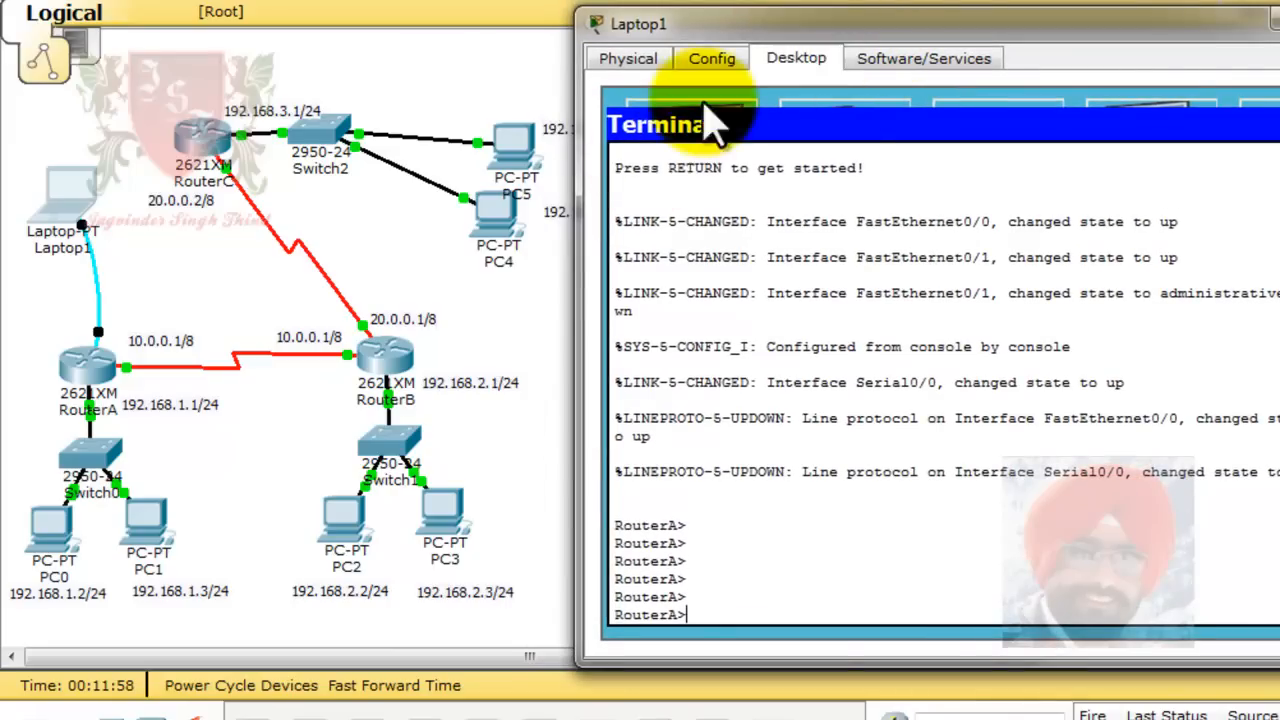
Start a command-line session on RouterB at its user prompt, then put its window away.
{"action": "left_click", "coordinate": [410, 375]}
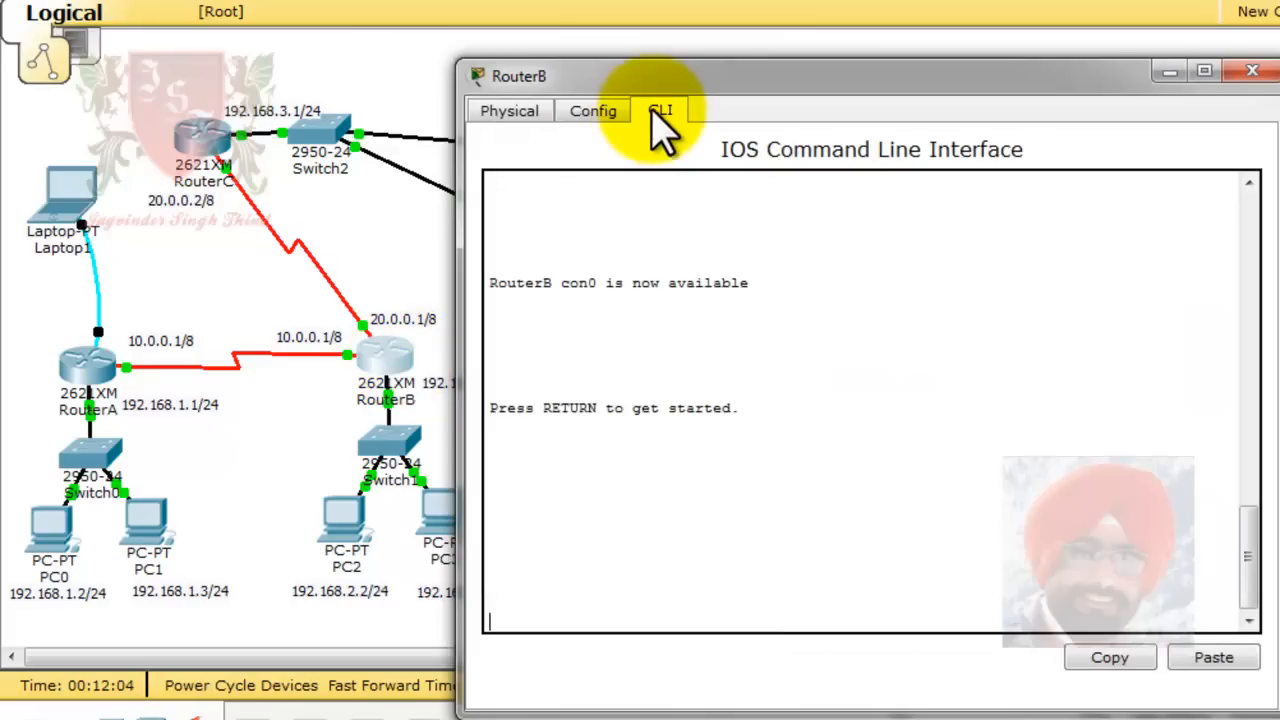
{"action": "left_click_drag", "start_coordinate": [820, 66], "coordinate": [923, 42]}
{"action": "key", "text": "Return"}
{"action": "key", "text": "Return"}
{"action": "key", "text": "Return"}
{"action": "key", "text": "Return"}
{"action": "key", "text": "Return"}
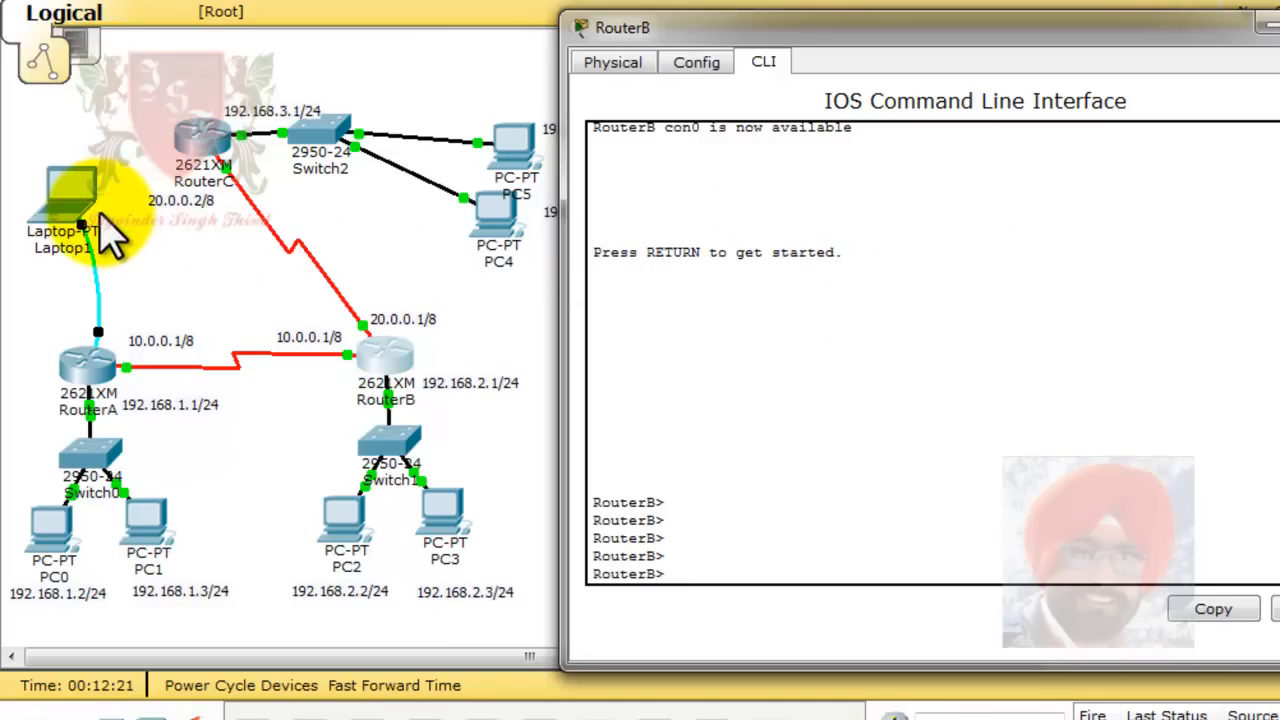
{"action": "left_click", "coordinate": [1262, 24]}
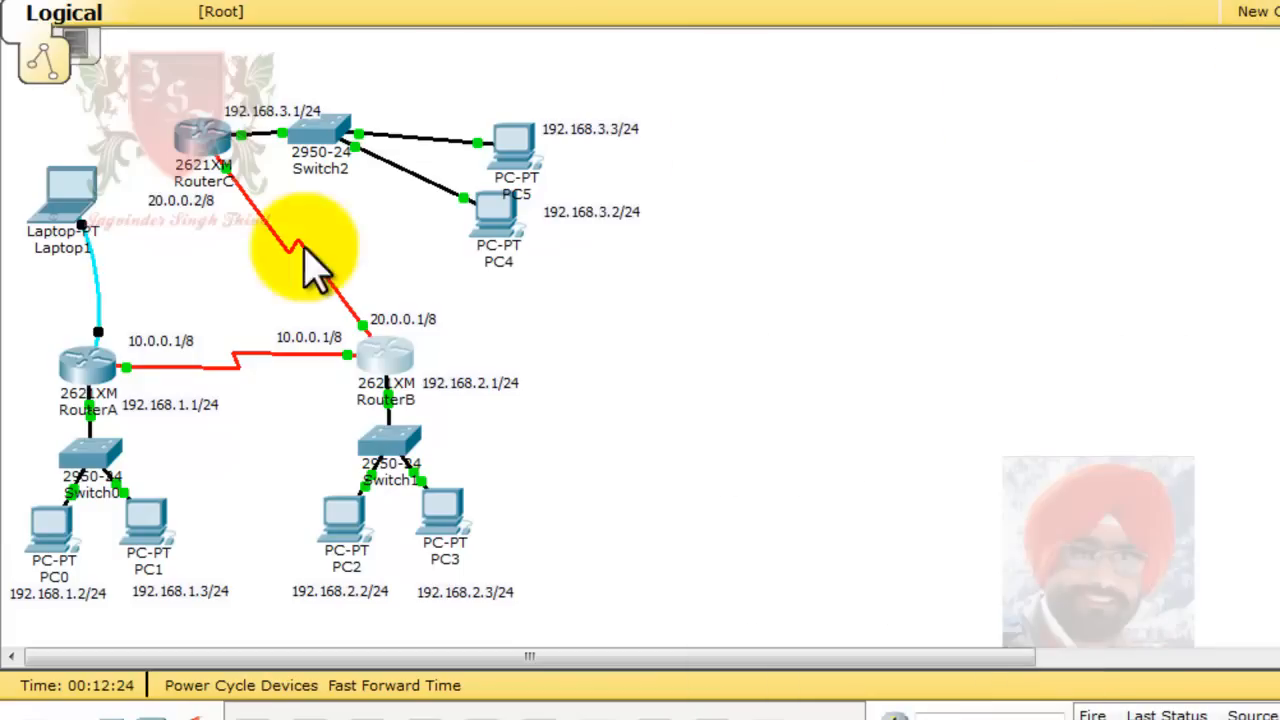
In Laptop1's terminal, enter privileged mode on RouterA and display its routing table with sh ip route.
{"action": "mouse_move", "coordinate": [58, 235]}
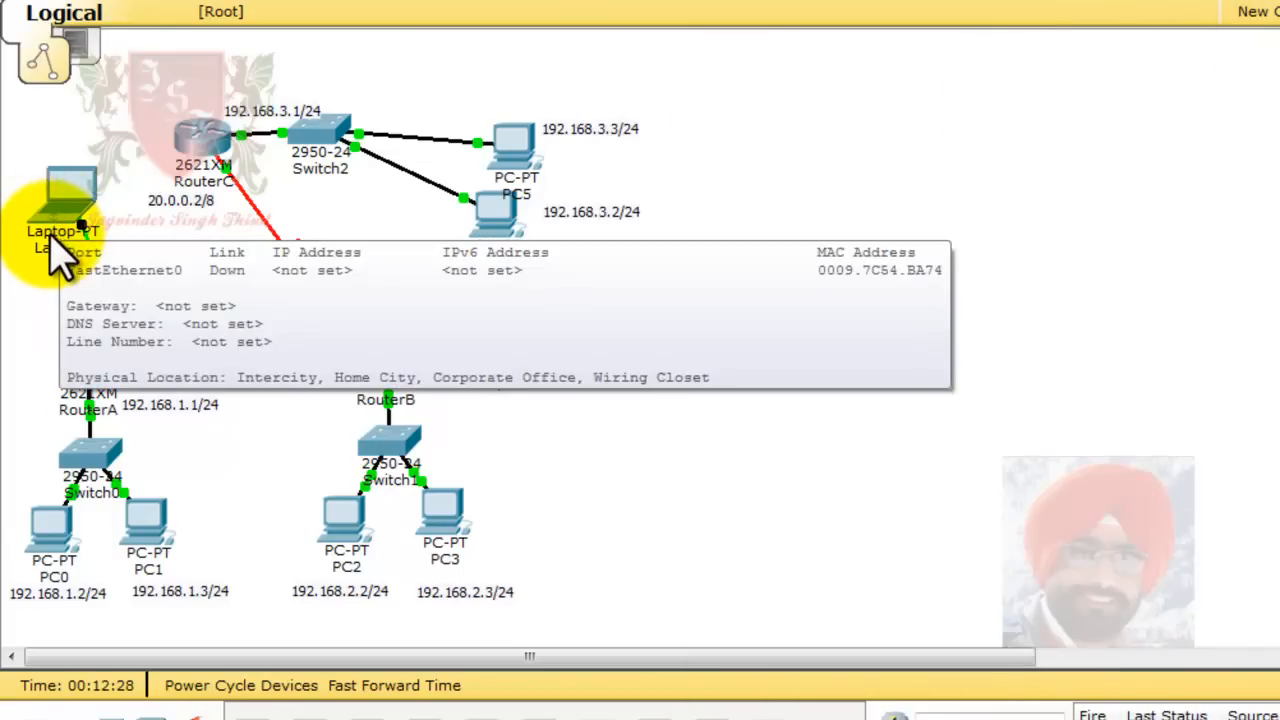
{"action": "left_click", "coordinate": [58, 238]}
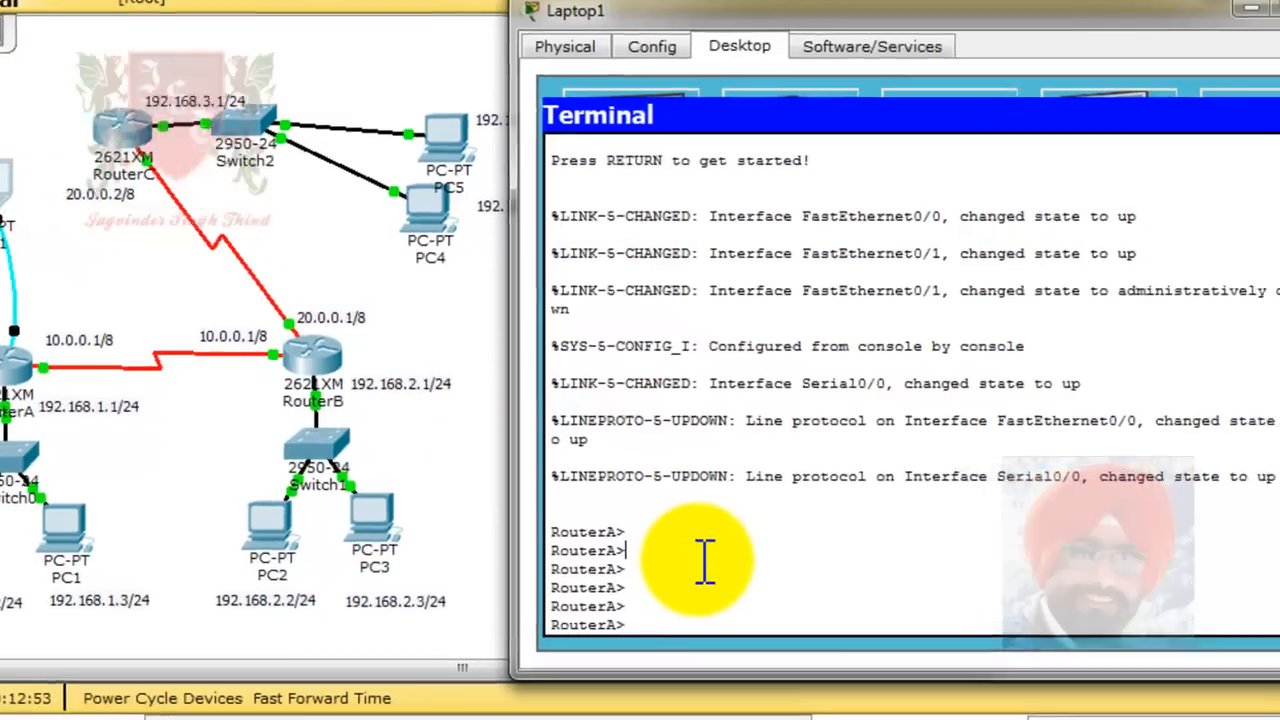
{"action": "type", "text": "En"}
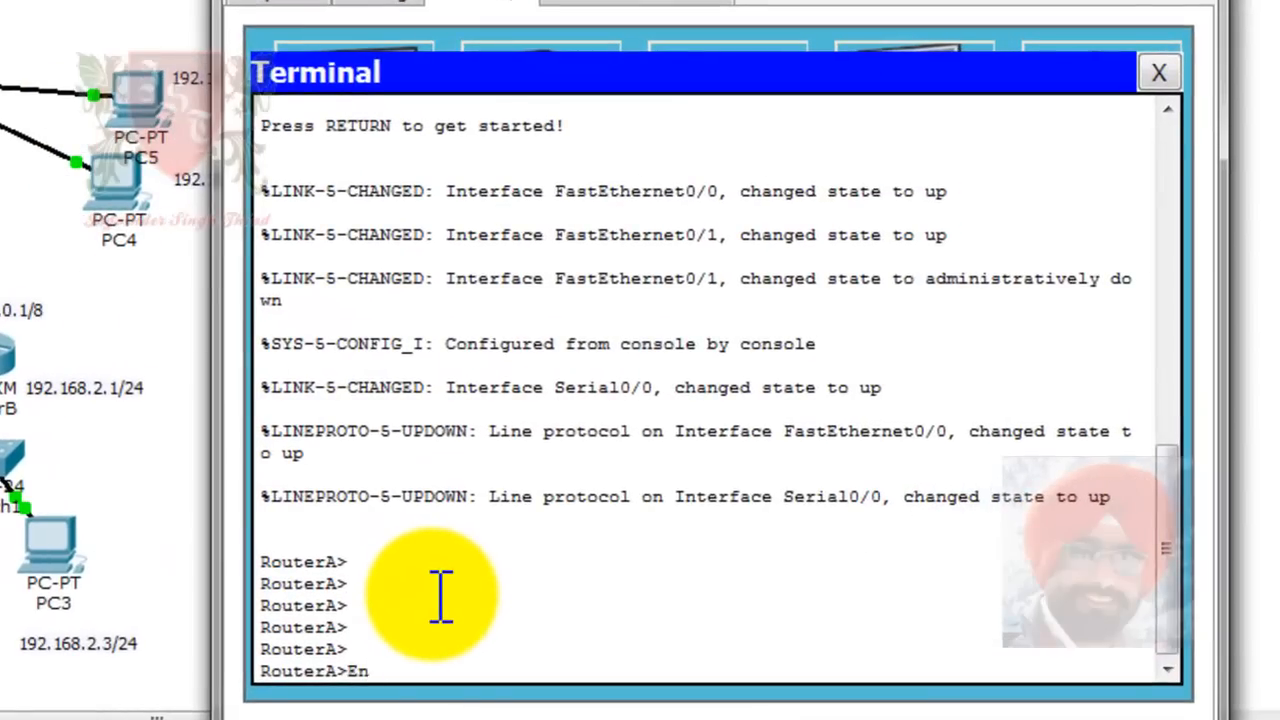
{"action": "key", "text": "Return"}
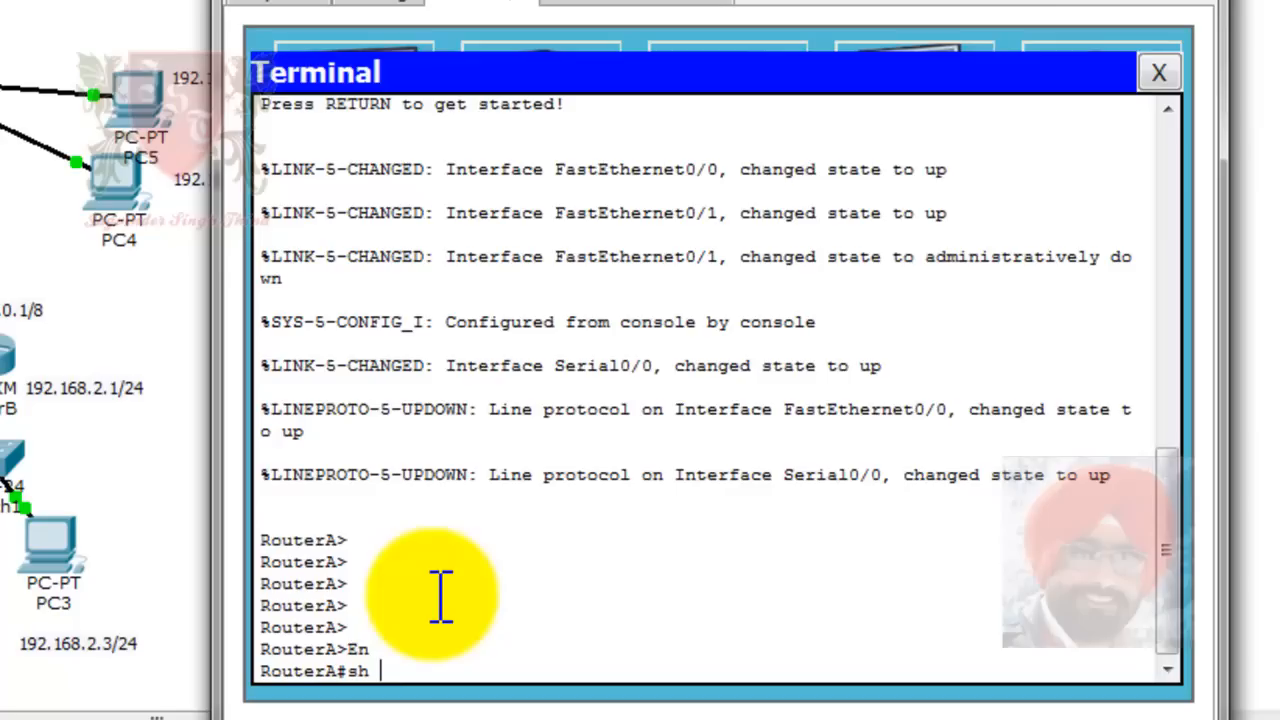
{"action": "type", "text": "sh ip ro"}
{"action": "key", "text": "Tab"}
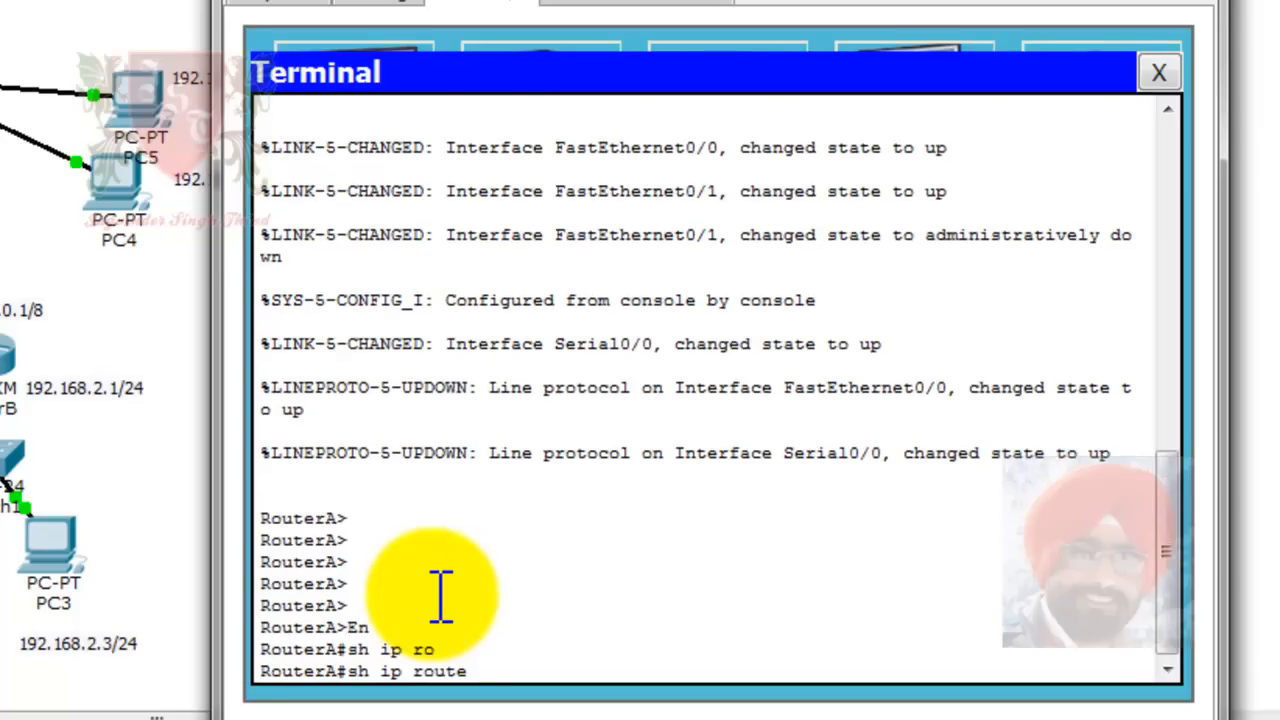
{"action": "key", "text": "Return"}
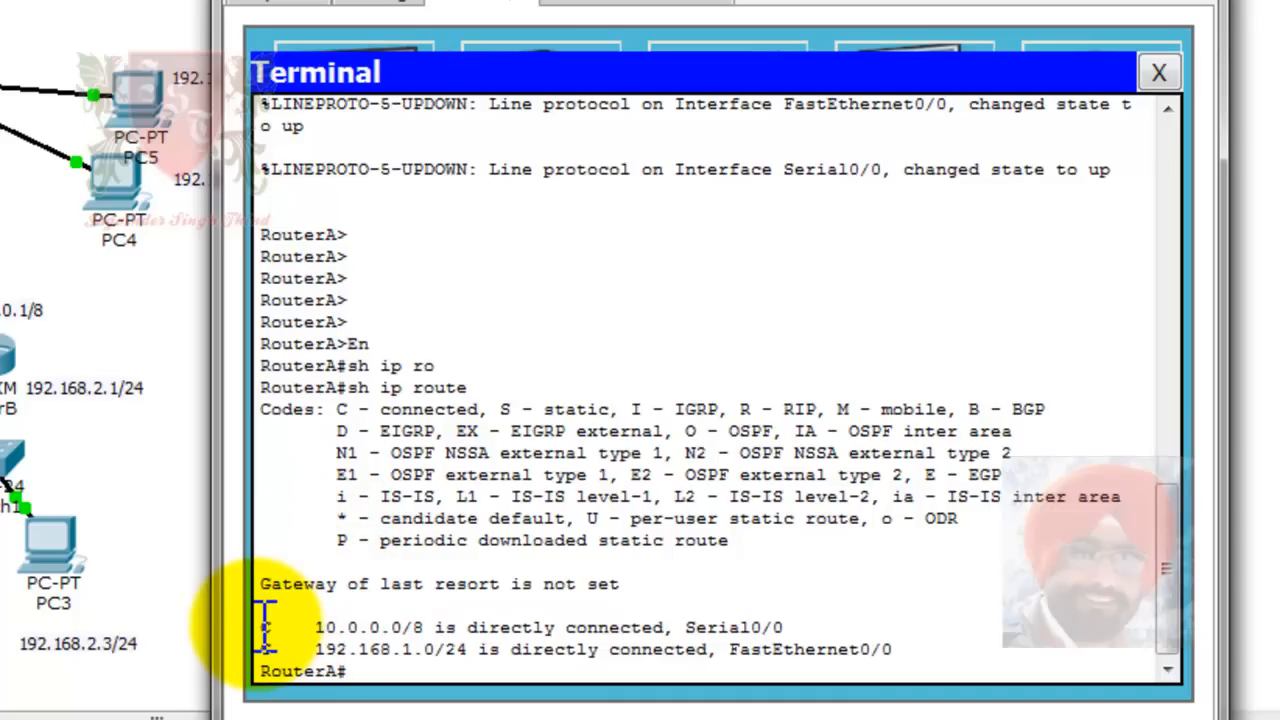
Examine the directly connected networks and their interfaces in RouterA's routing table, comparing them with the topology.
{"action": "left_click_drag", "start_coordinate": [318, 627], "coordinate": [402, 628]}
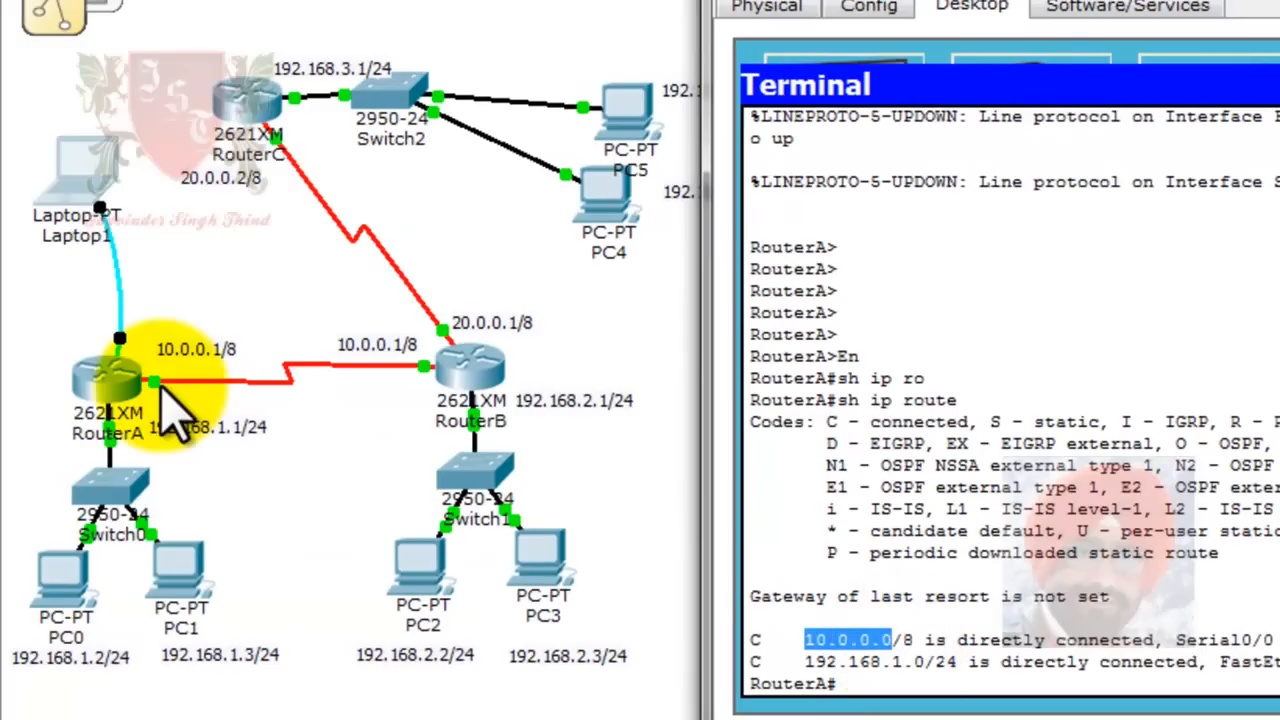
{"action": "left_click_drag", "start_coordinate": [772, 640], "coordinate": [714, 645]}
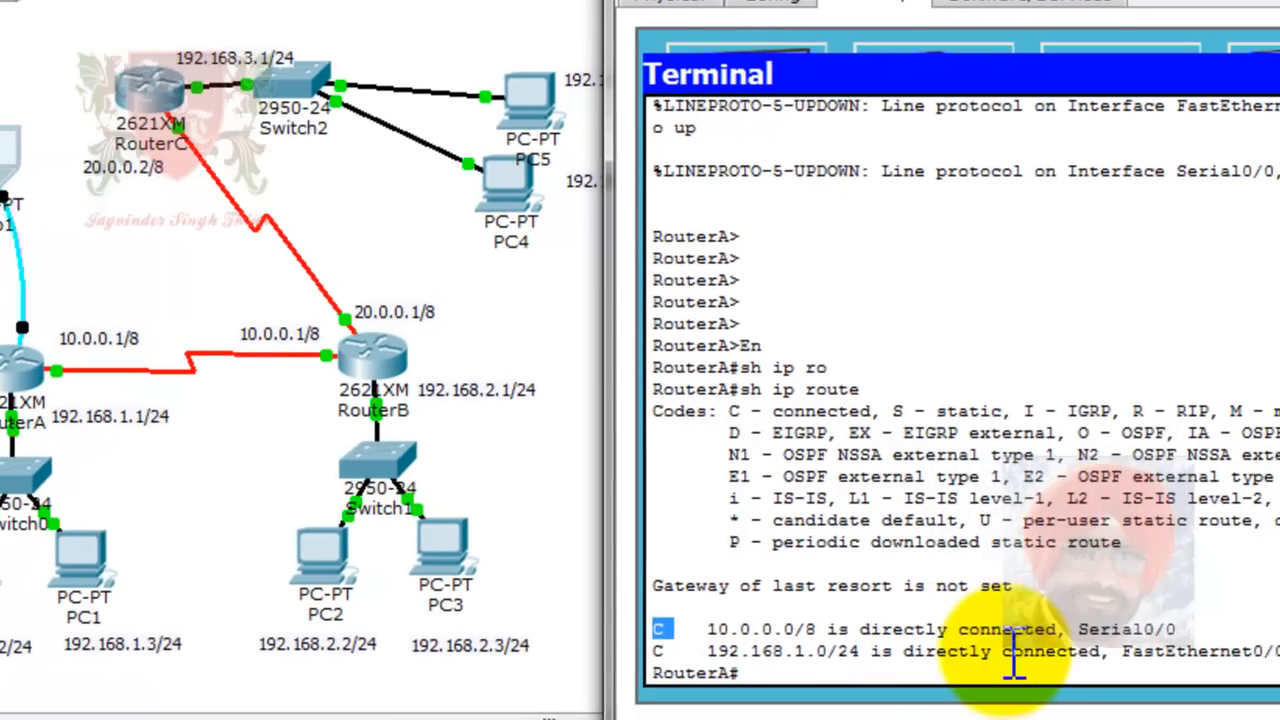
{"action": "left_click_drag", "start_coordinate": [1219, 662], "coordinate": [1279, 661]}
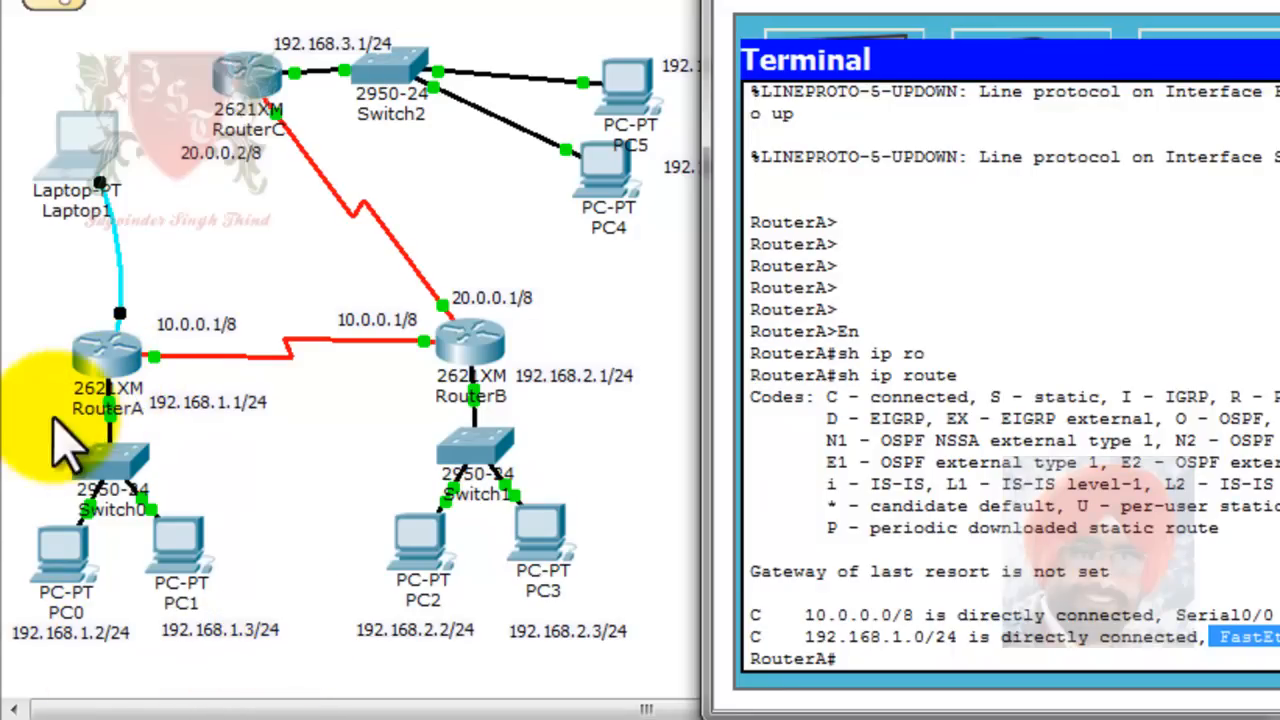
{"action": "left_click_drag", "start_coordinate": [806, 637], "coordinate": [950, 635]}
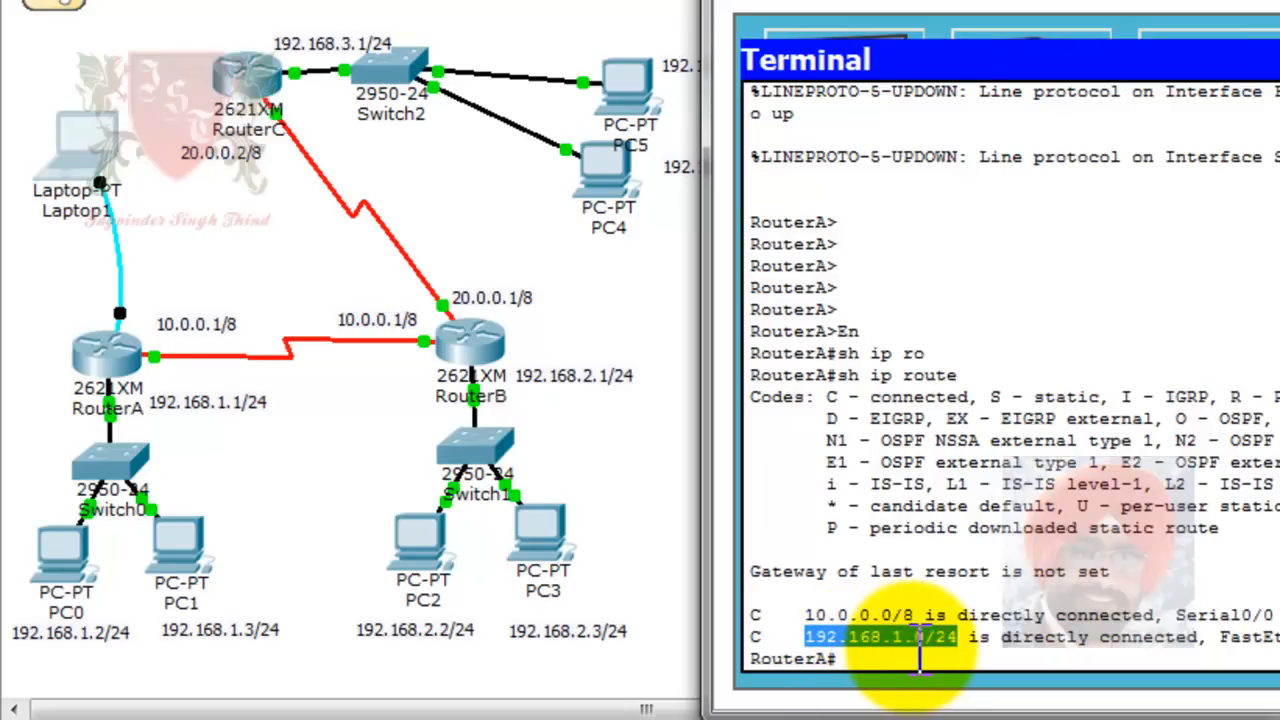
{"action": "left_click", "coordinate": [976, 662]}
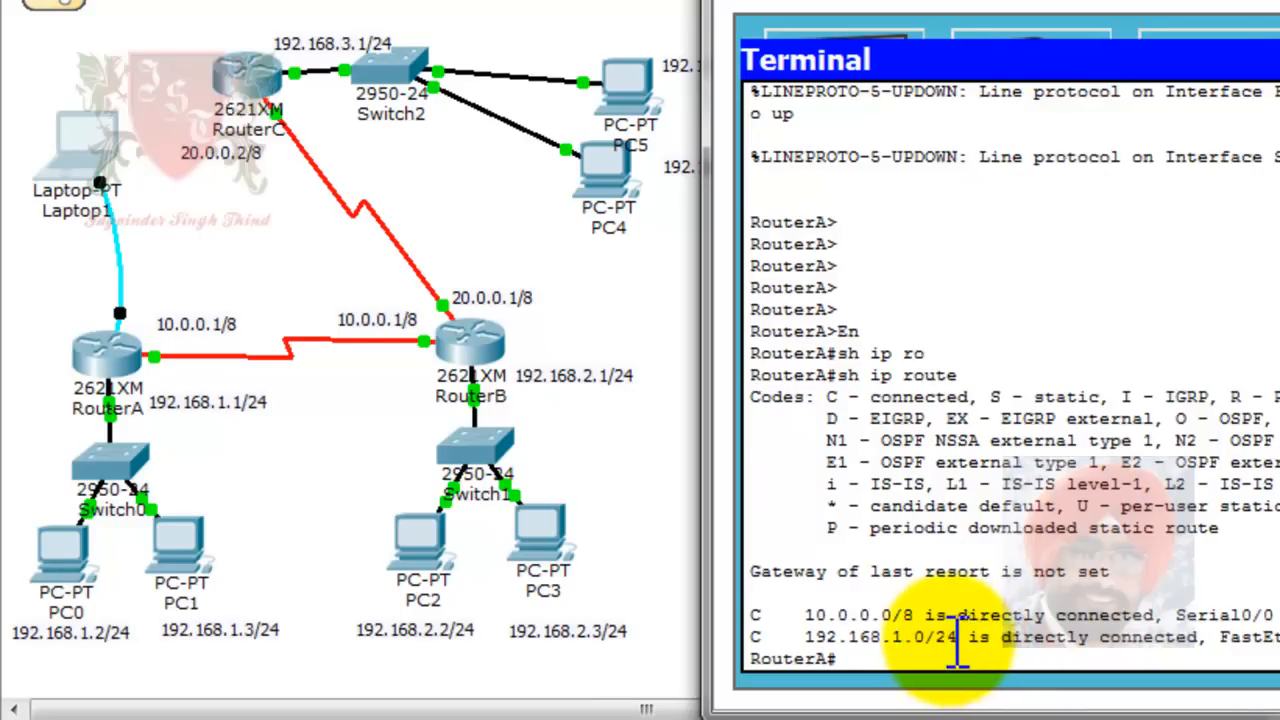
Enter privileged mode in RouterB's command line and display its routing table with sh ip ro.
{"action": "left_click", "coordinate": [425, 375]}
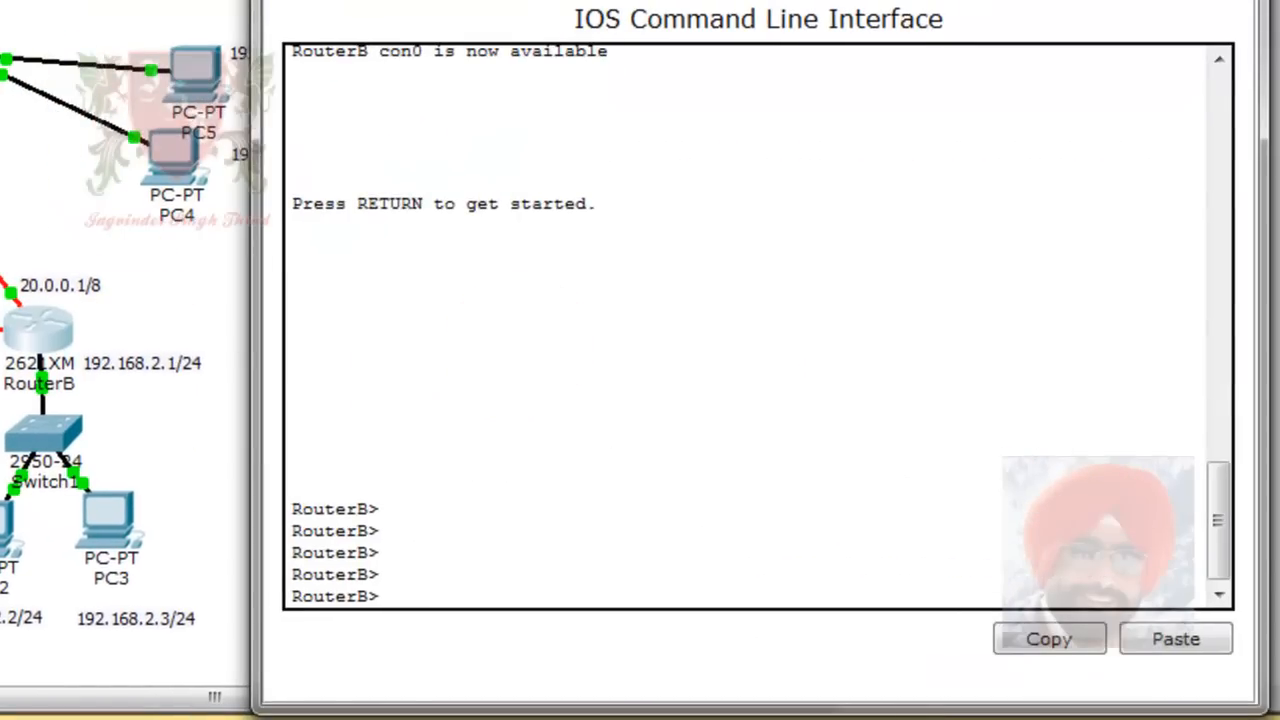
{"action": "left_click", "coordinate": [569, 437]}
{"action": "type", "text": "en"}
{"action": "key", "text": "Return"}
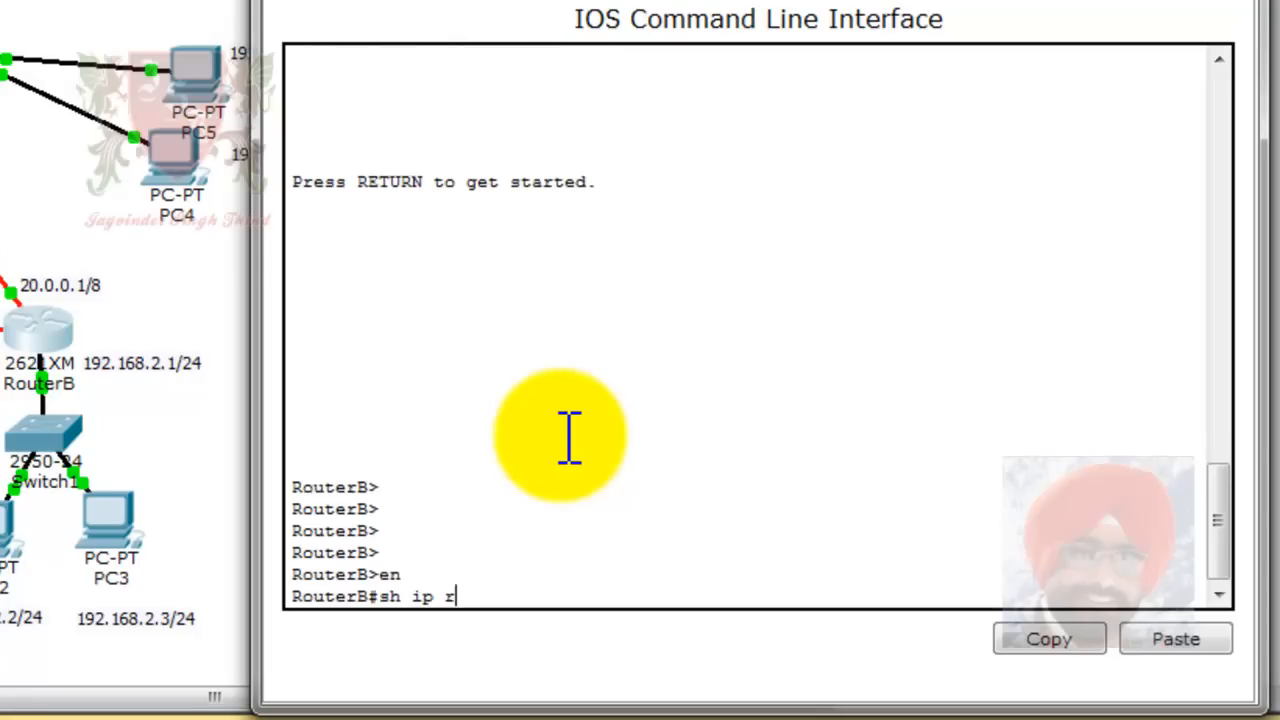
{"action": "type", "text": "sh ip ro"}
{"action": "key", "text": "Return"}
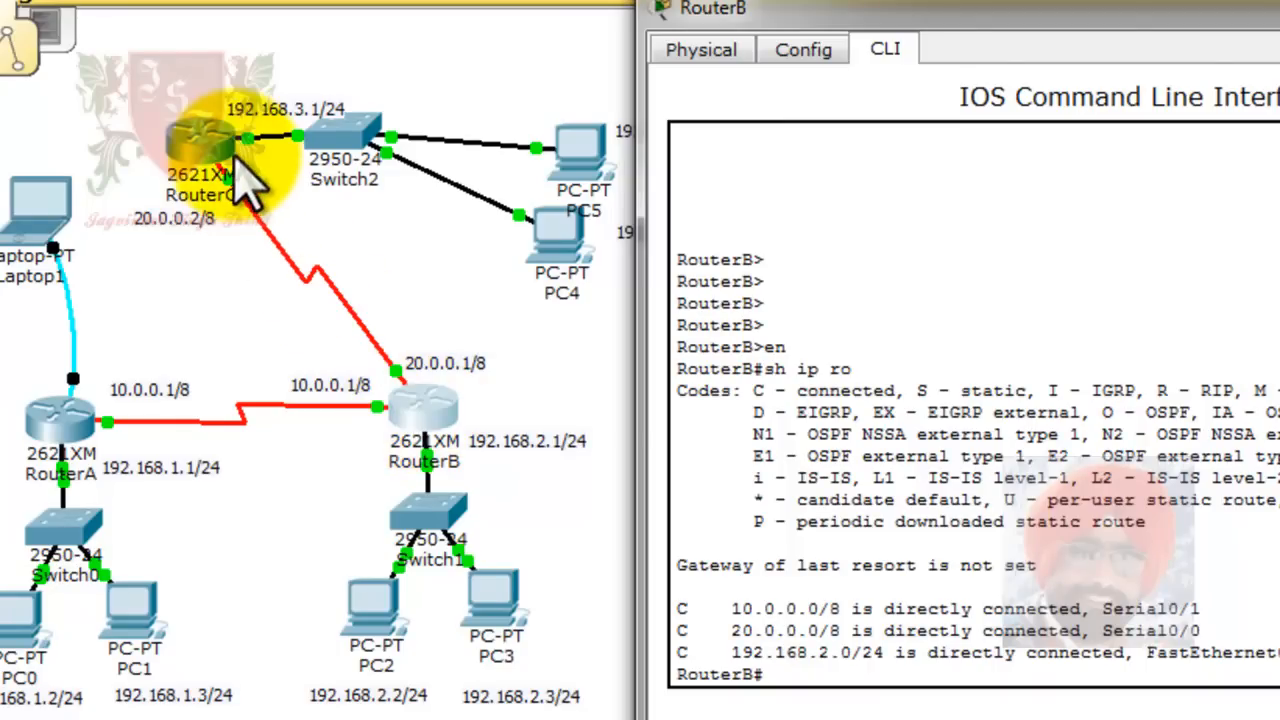
Examine the 20.0.0.0/8 and 192.168.2.0/24 entries in RouterB's routing table against the topology.
{"action": "left_click_drag", "start_coordinate": [743, 630], "coordinate": [843, 630]}
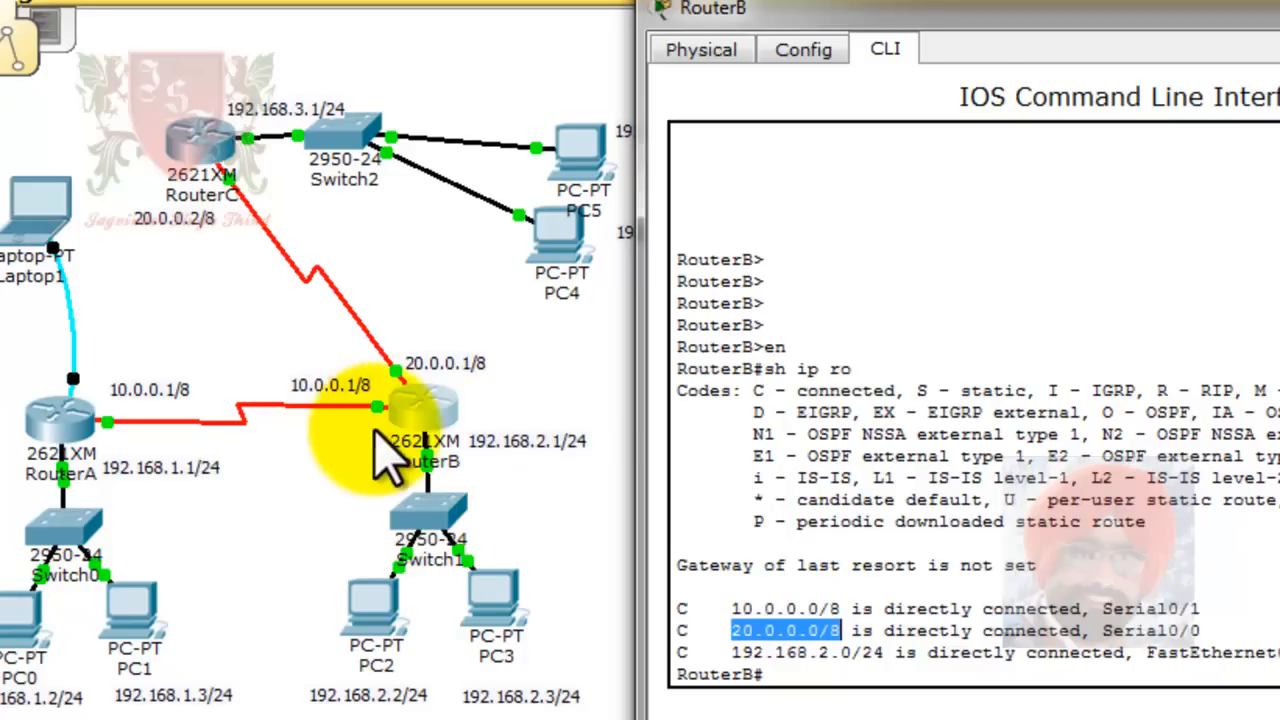
{"action": "left_click_drag", "start_coordinate": [1135, 652], "coordinate": [1272, 650]}
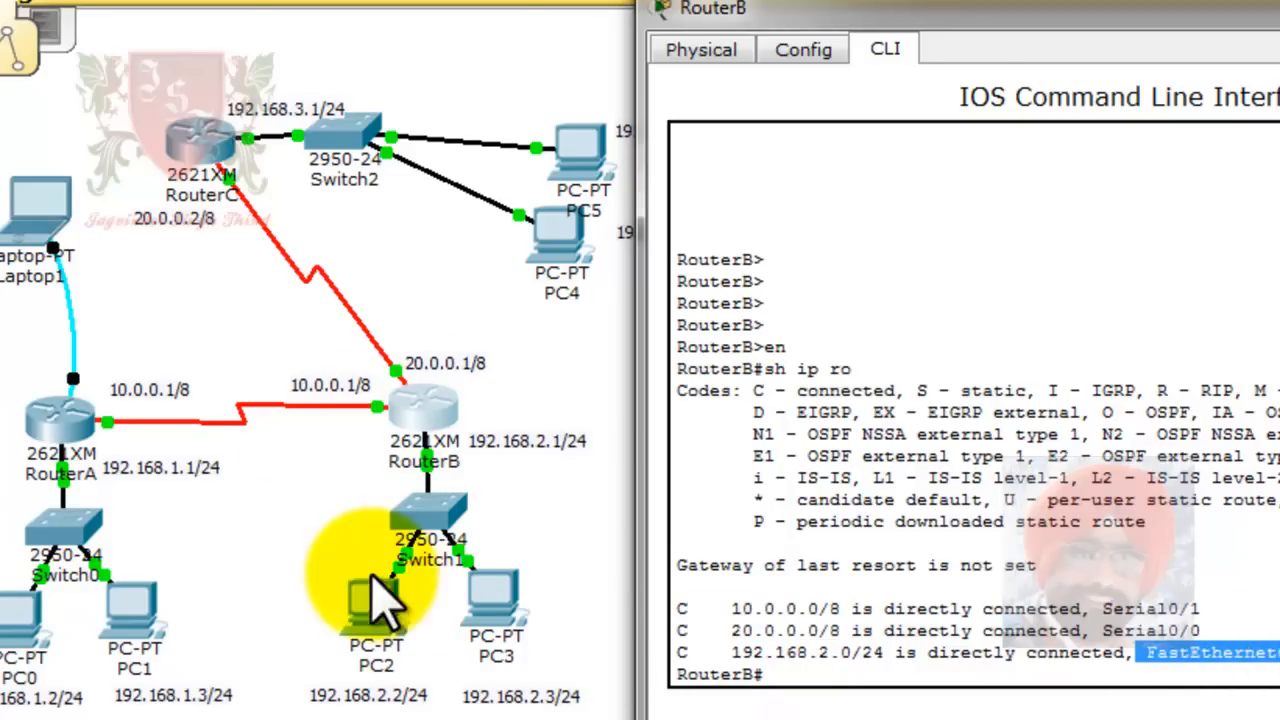
{"action": "left_click_drag", "start_coordinate": [742, 652], "coordinate": [885, 655]}
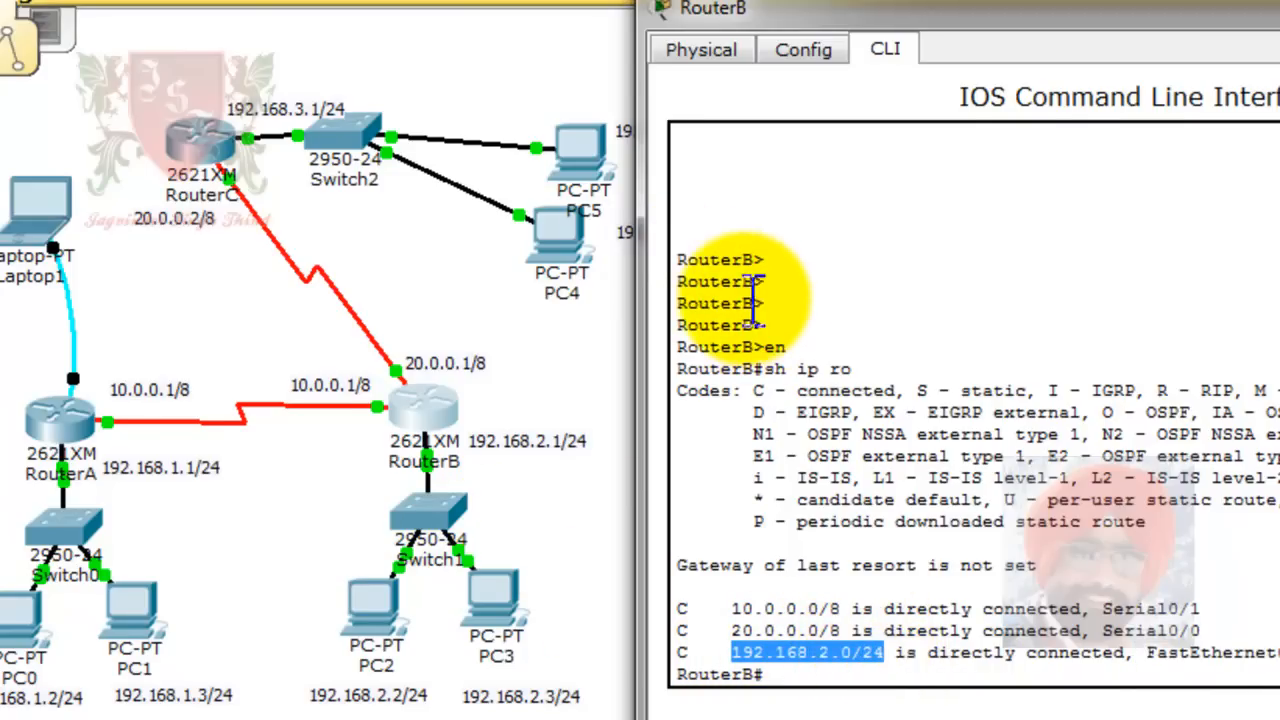
Open RouterC's command-line interface and start a session at its user prompt.
{"action": "left_click", "coordinate": [240, 178]}
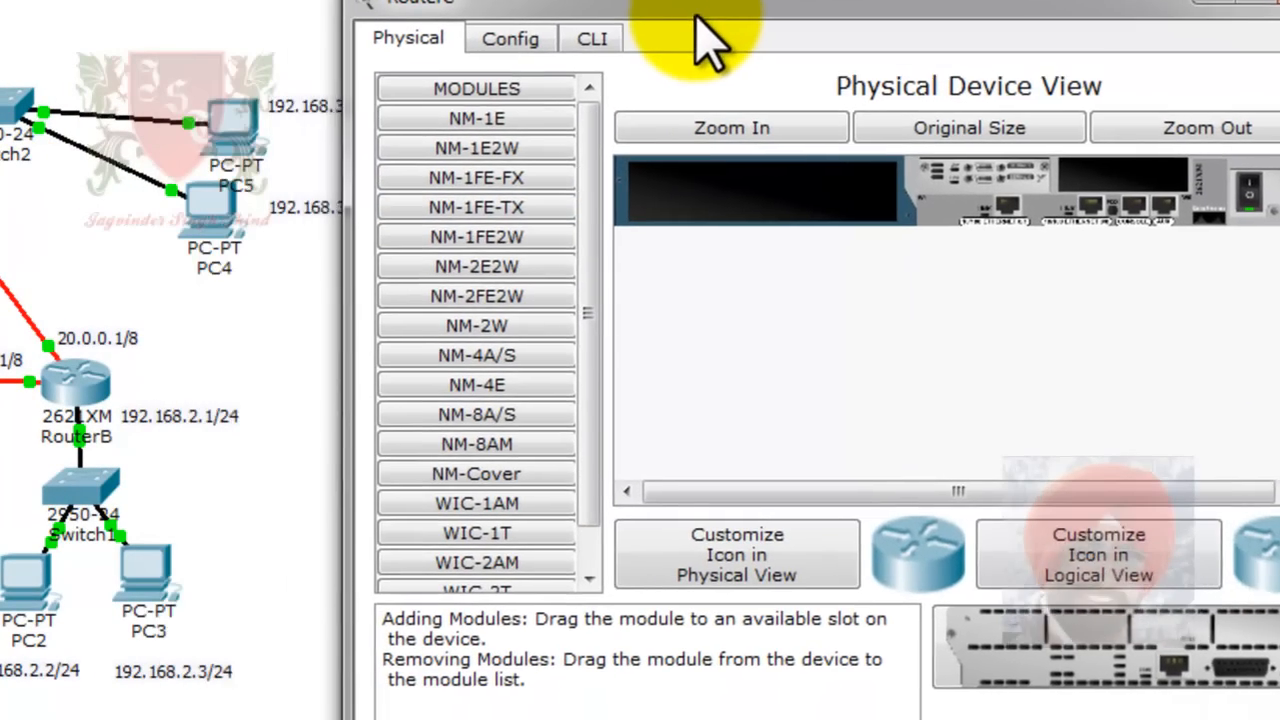
{"action": "left_click_drag", "start_coordinate": [697, 14], "coordinate": [663, 14]}
{"action": "left_click", "coordinate": [557, 38]}
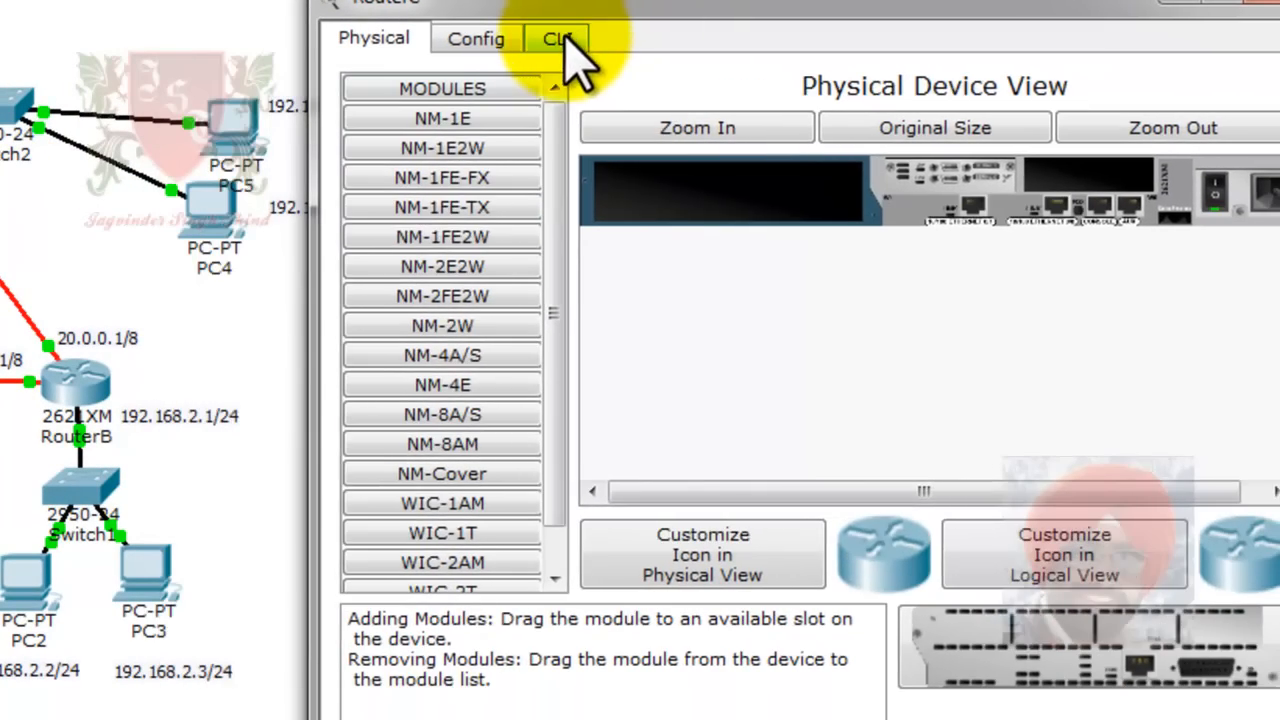
{"action": "left_click", "coordinate": [557, 38]}
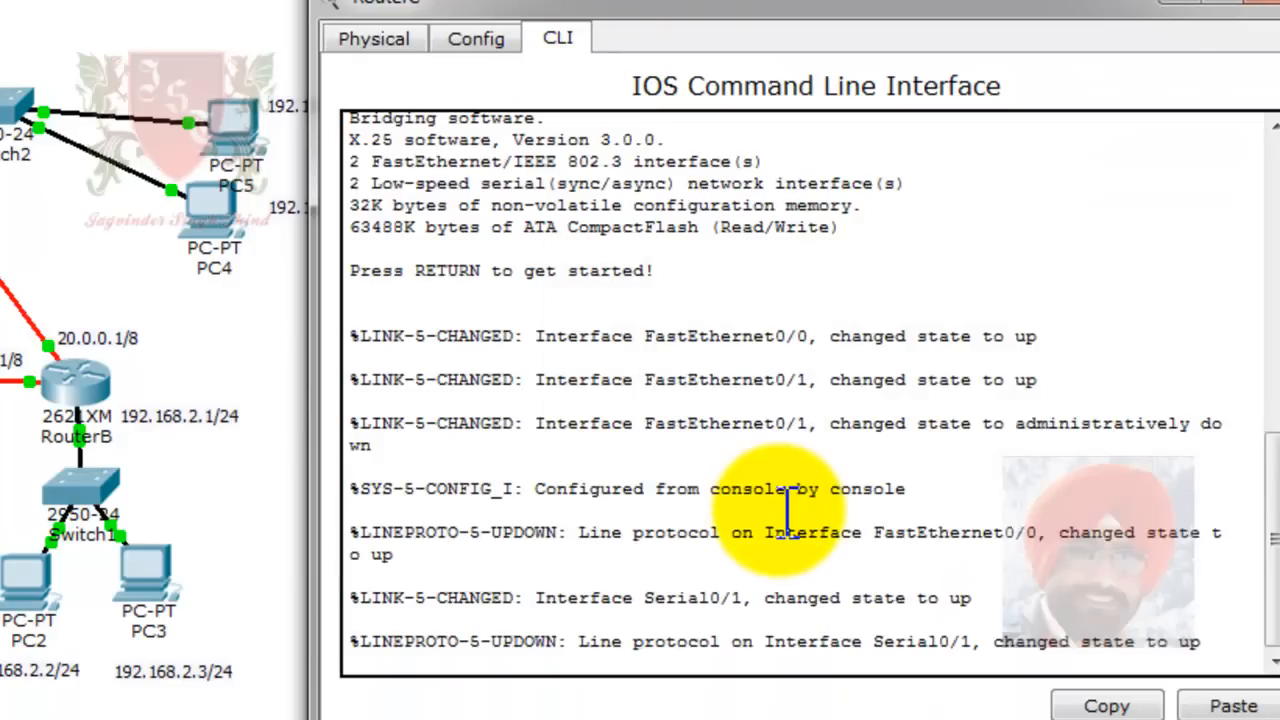
{"action": "key", "text": "Return"}
{"action": "key", "text": "Return"}
{"action": "key", "text": "Return"}
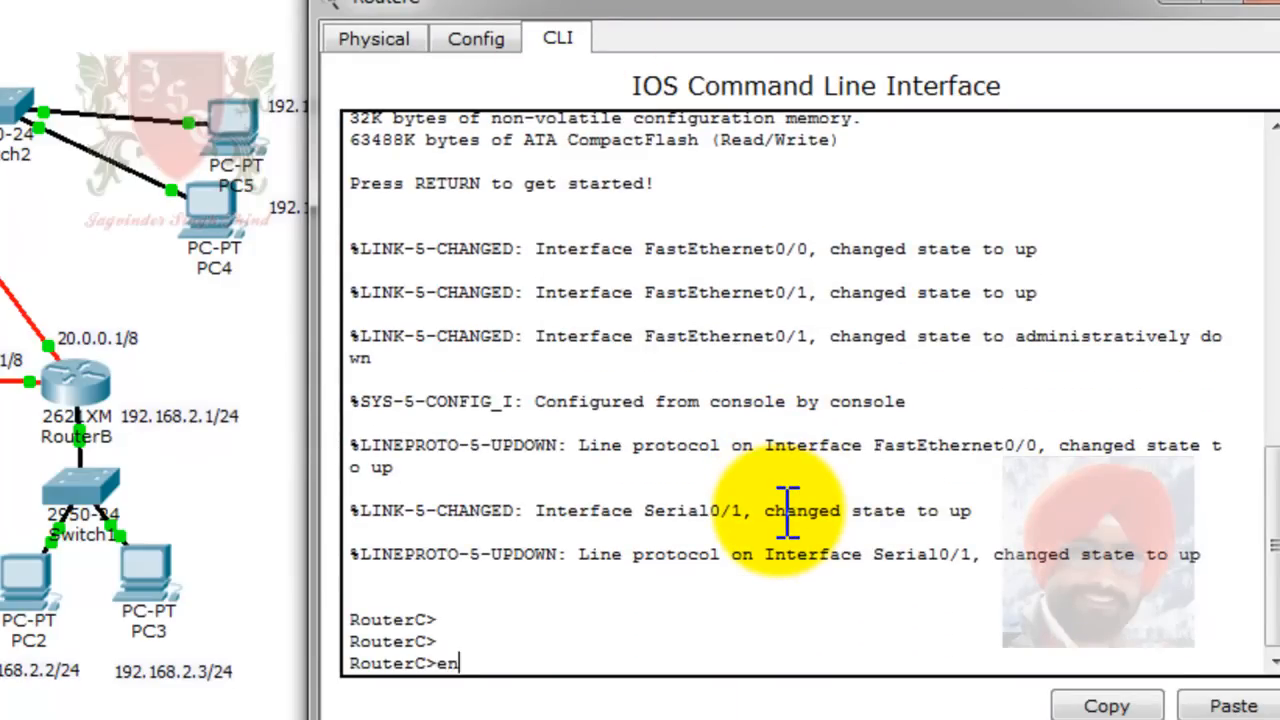
Enter privileged mode on RouterC and display its routing table with sh ip route.
{"action": "type", "text": "en"}
{"action": "key", "text": "Return"}
{"action": "type", "text": "sh ip ro"}
{"action": "key", "text": "Tab"}
{"action": "key", "text": "Return"}
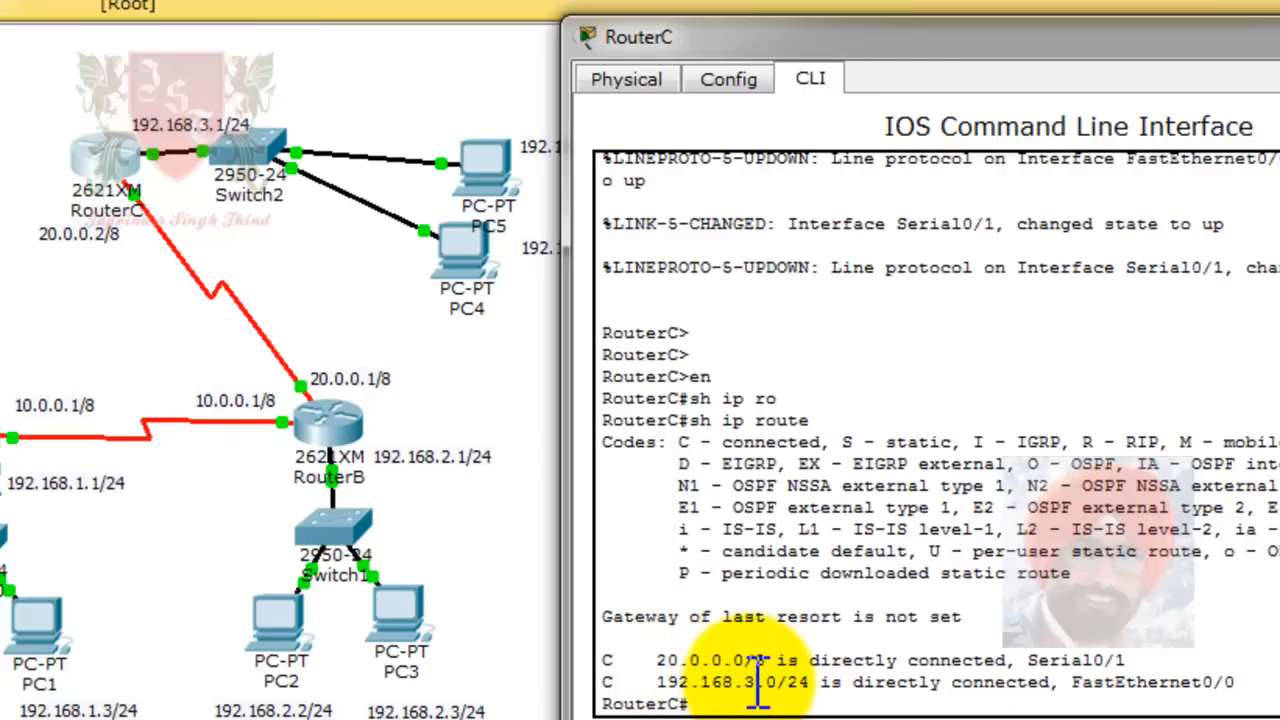
Examine the /24 prefix of the 192.168.3.0 entry in RouterC's routing table against the topology.
{"action": "left_click_drag", "start_coordinate": [778, 684], "coordinate": [811, 684]}
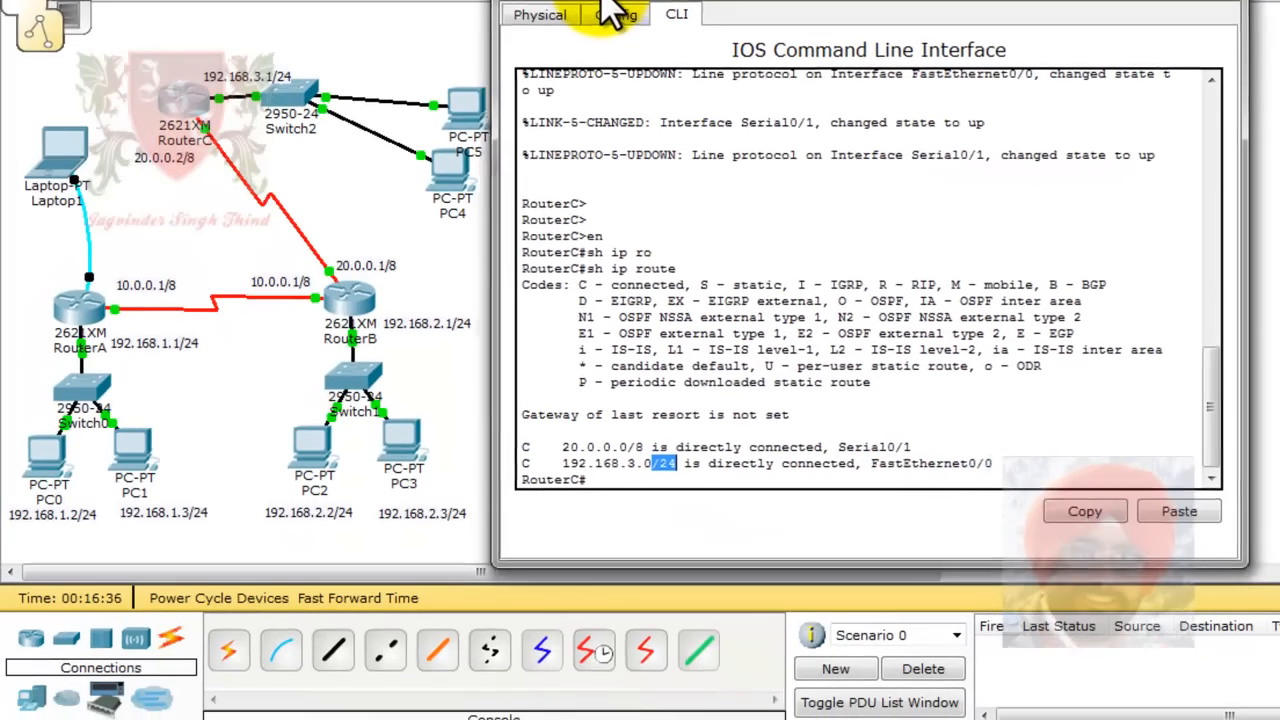
{"action": "left_click_drag", "start_coordinate": [602, 2], "coordinate": [596, 0]}
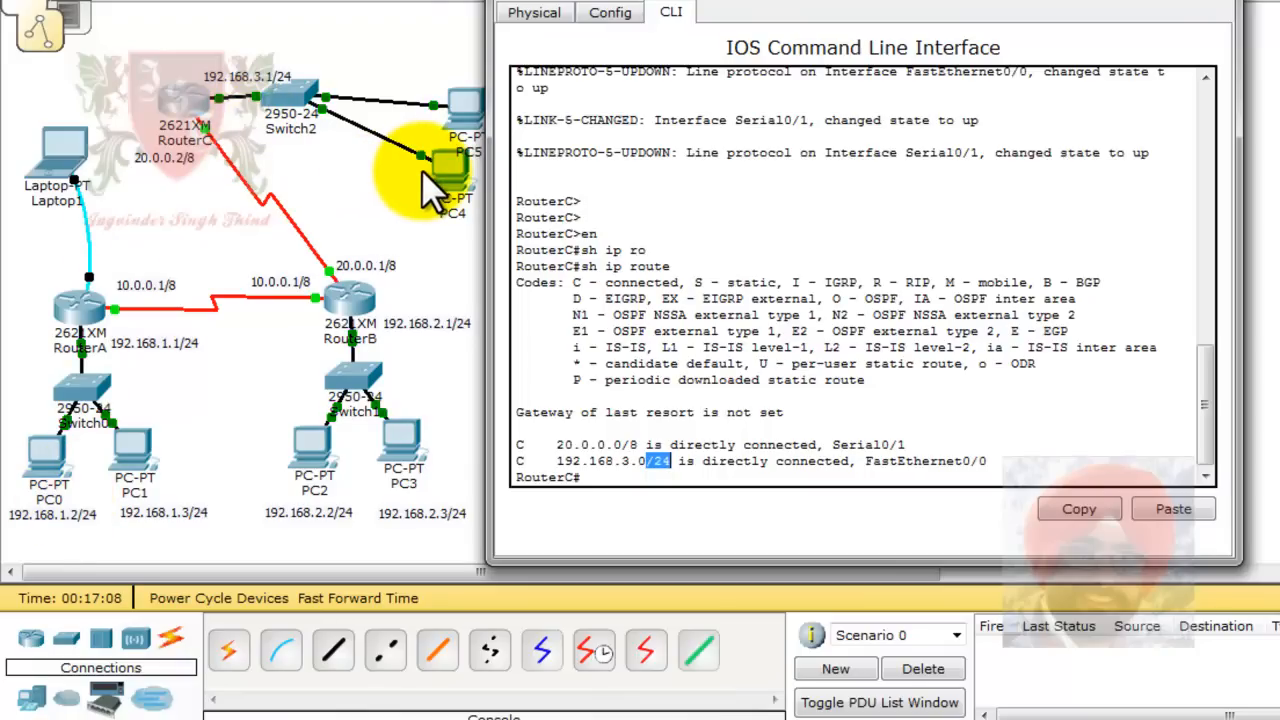
Open the command prompt on PC0, keeping the network topology in view.
{"action": "left_click", "coordinate": [51, 451]}
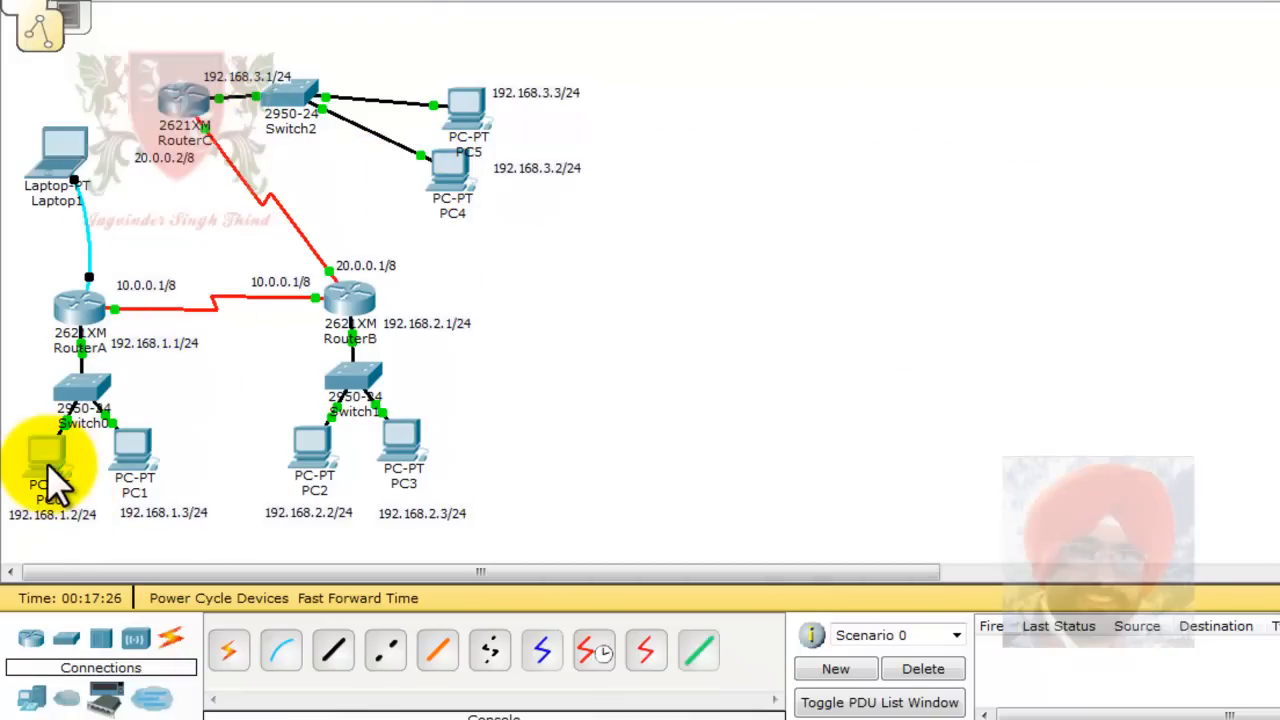
{"action": "left_click_drag", "start_coordinate": [677, 42], "coordinate": [795, 2]}
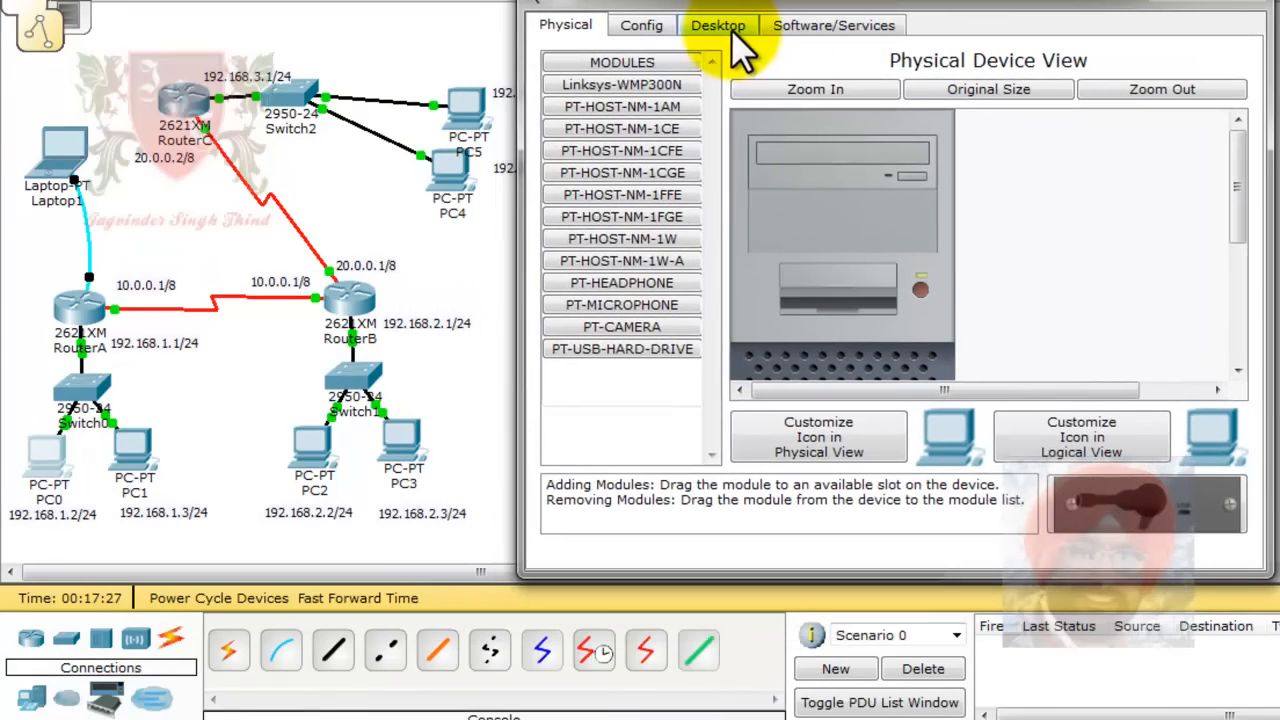
{"action": "left_click", "coordinate": [726, 32]}
{"action": "left_click", "coordinate": [1040, 110]}
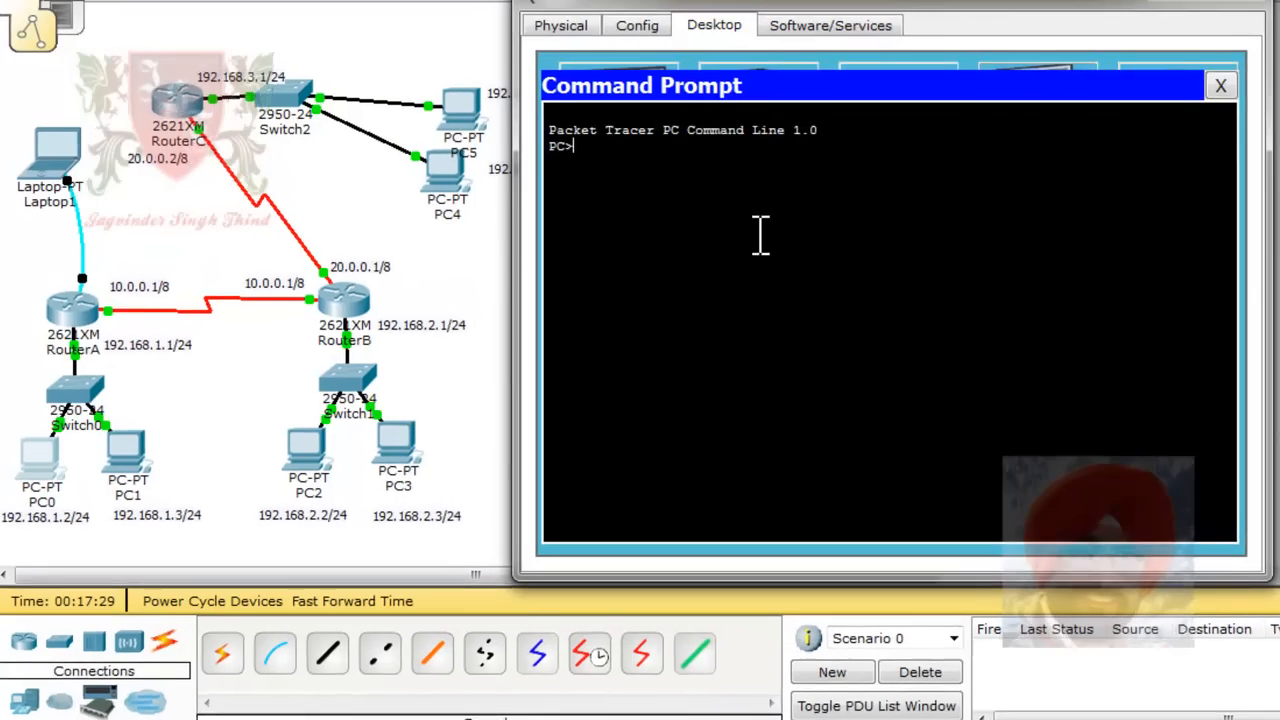
Test PC0's connectivity by pinging 192.168.3.2 and 192.168.1.3.
{"action": "type", "text": "ping "}
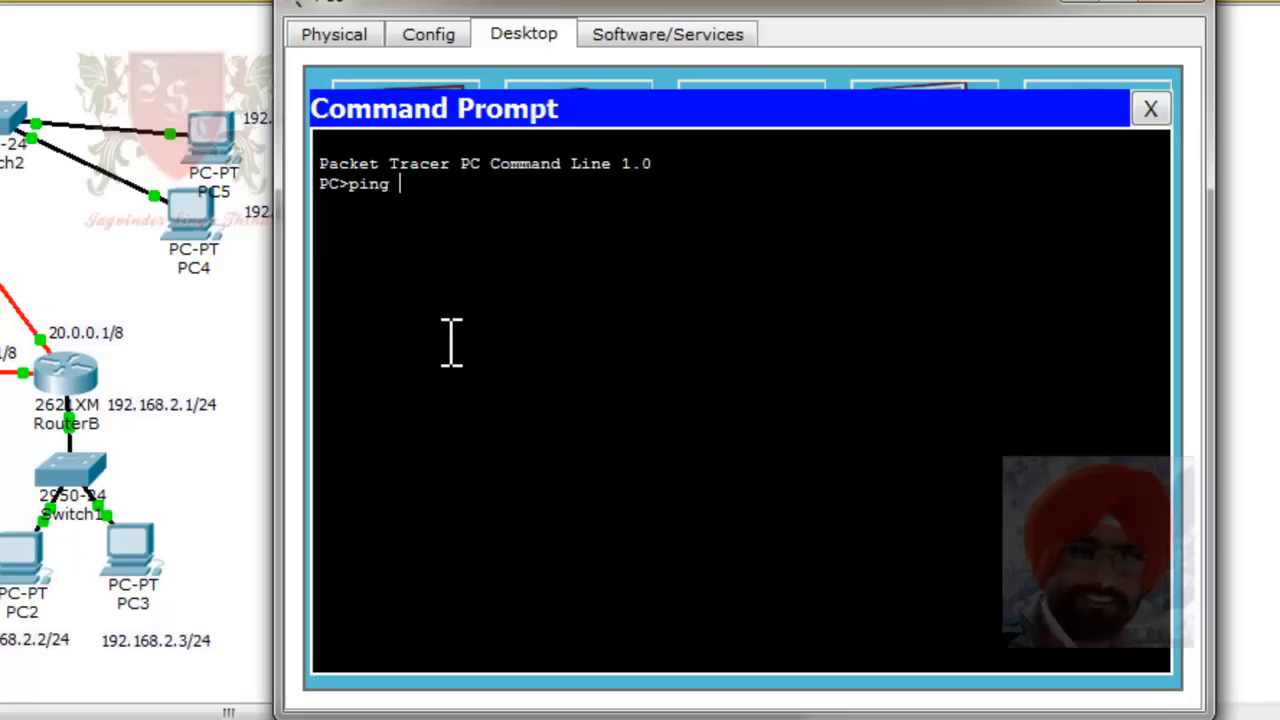
{"action": "type", "text": "192.168.3.2"}
{"action": "key", "text": "Return"}
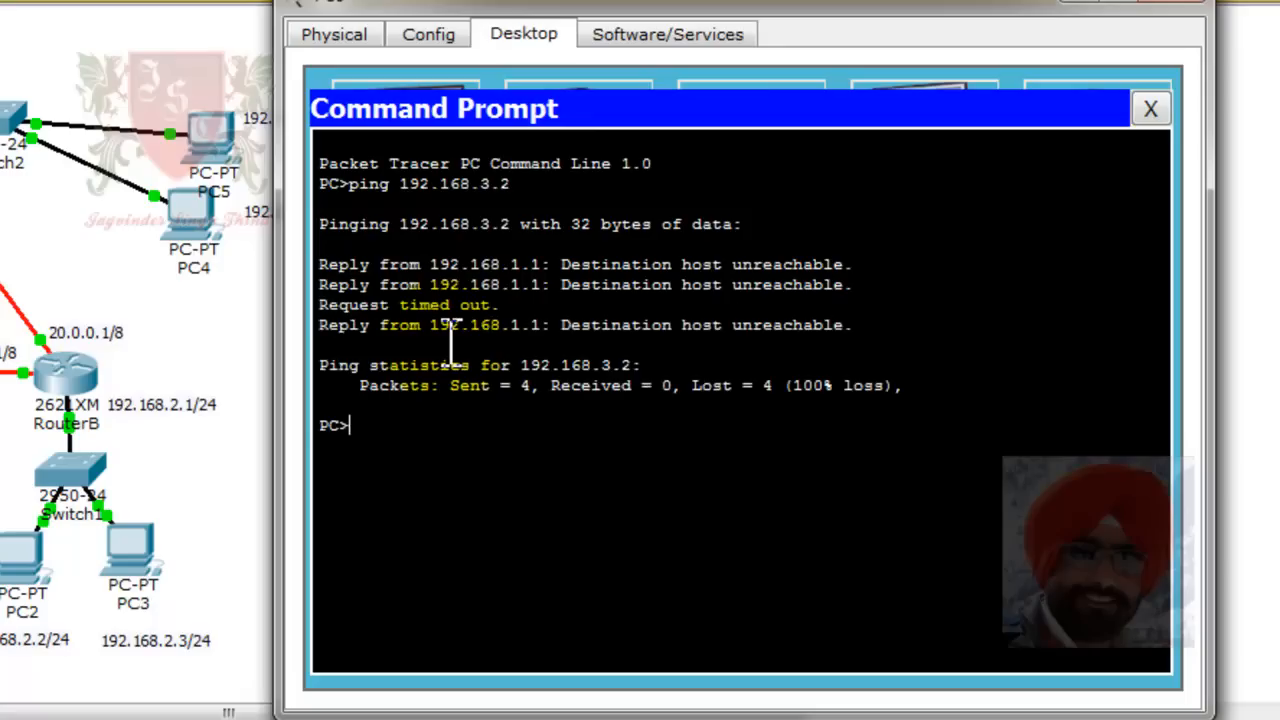
{"action": "type", "text": "ping 192.168.1.3"}
{"action": "key", "text": "Return"}
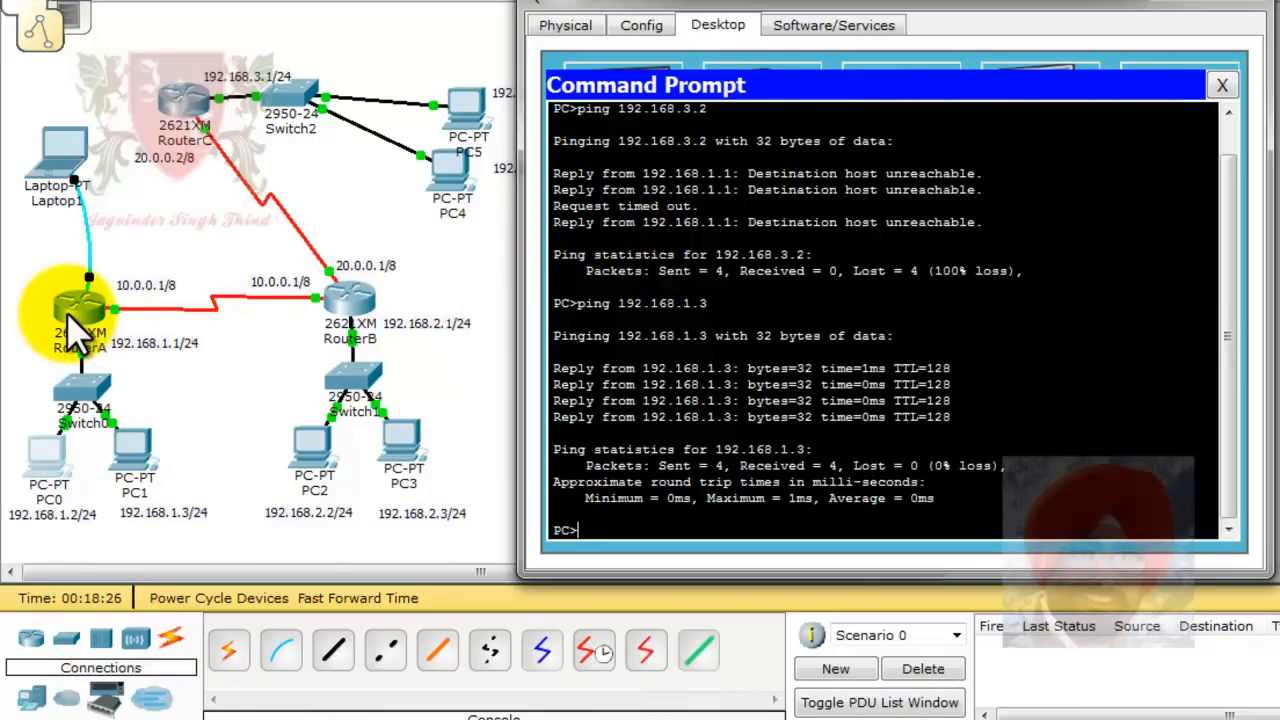
Open RouterA's command-line interface and enter global configuration mode with conf t.
{"action": "left_click", "coordinate": [72, 315]}
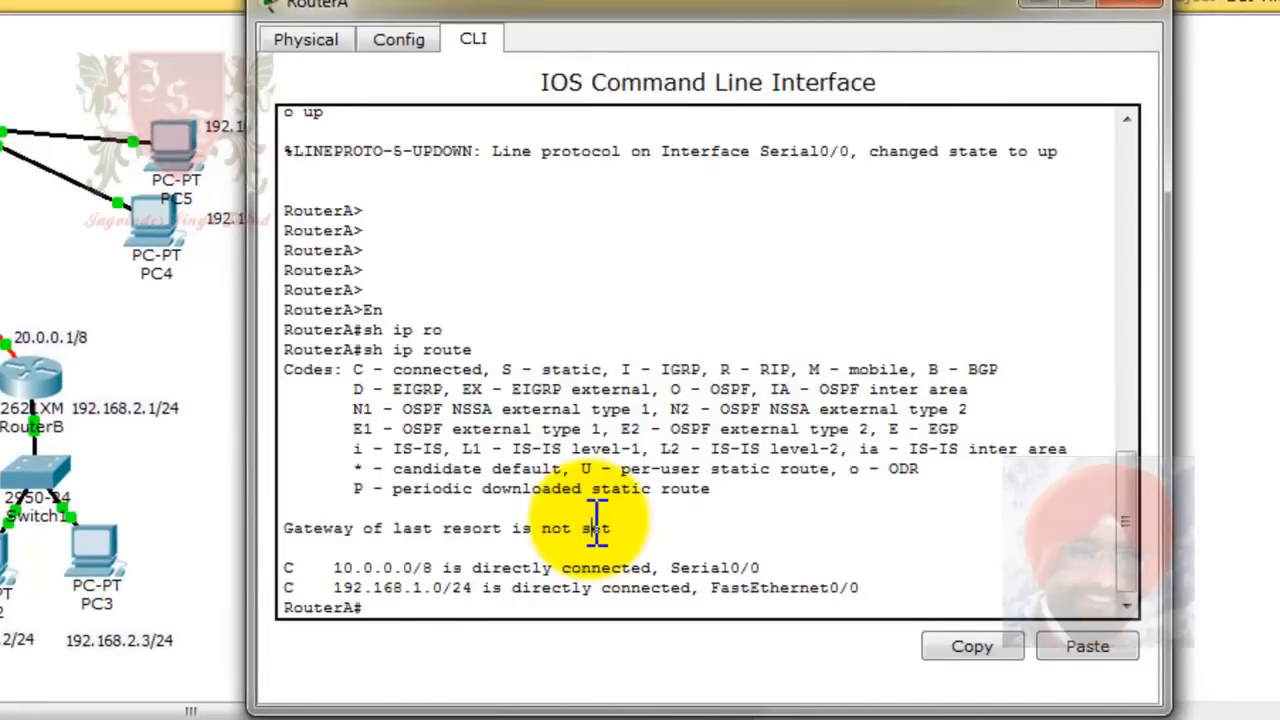
{"action": "type", "text": "conf t"}
{"action": "key", "text": "Return"}
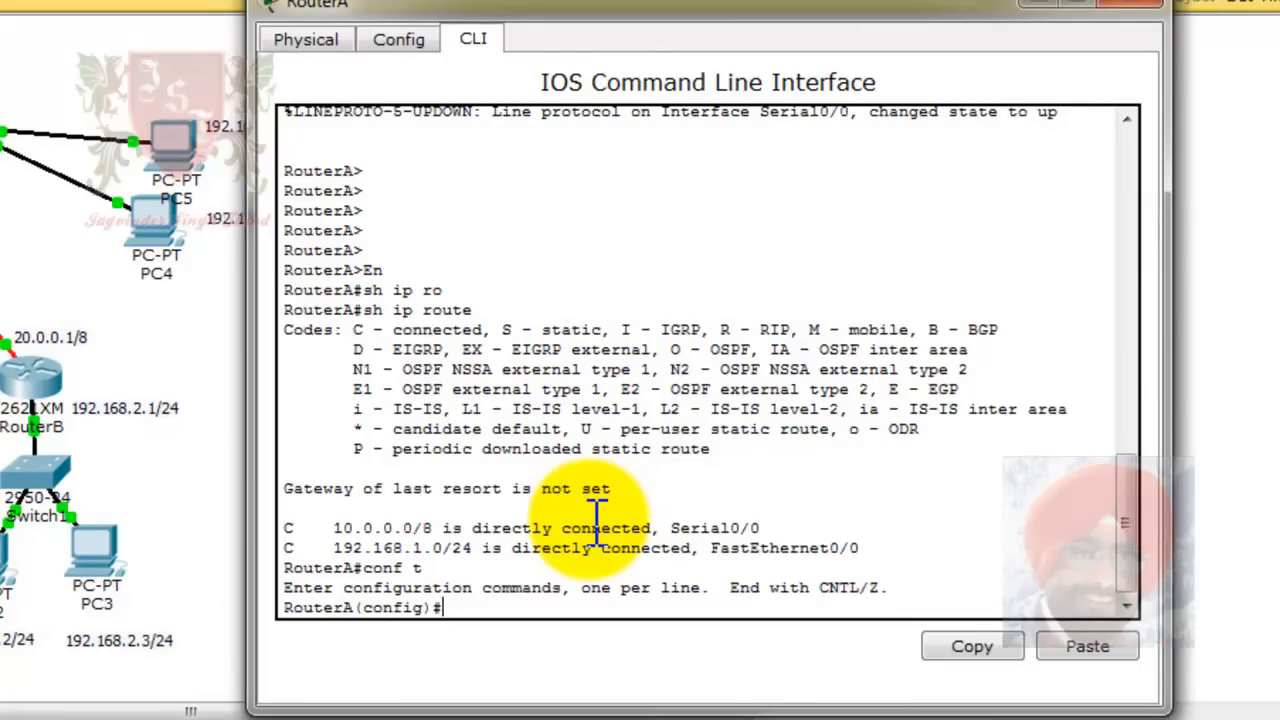
Check the allowed autonomous system numbers for router eigrp on RouterA and start EIGRP with autonomous system number 10.
{"action": "type", "text": "ro"}
{"action": "key", "text": "Tab"}
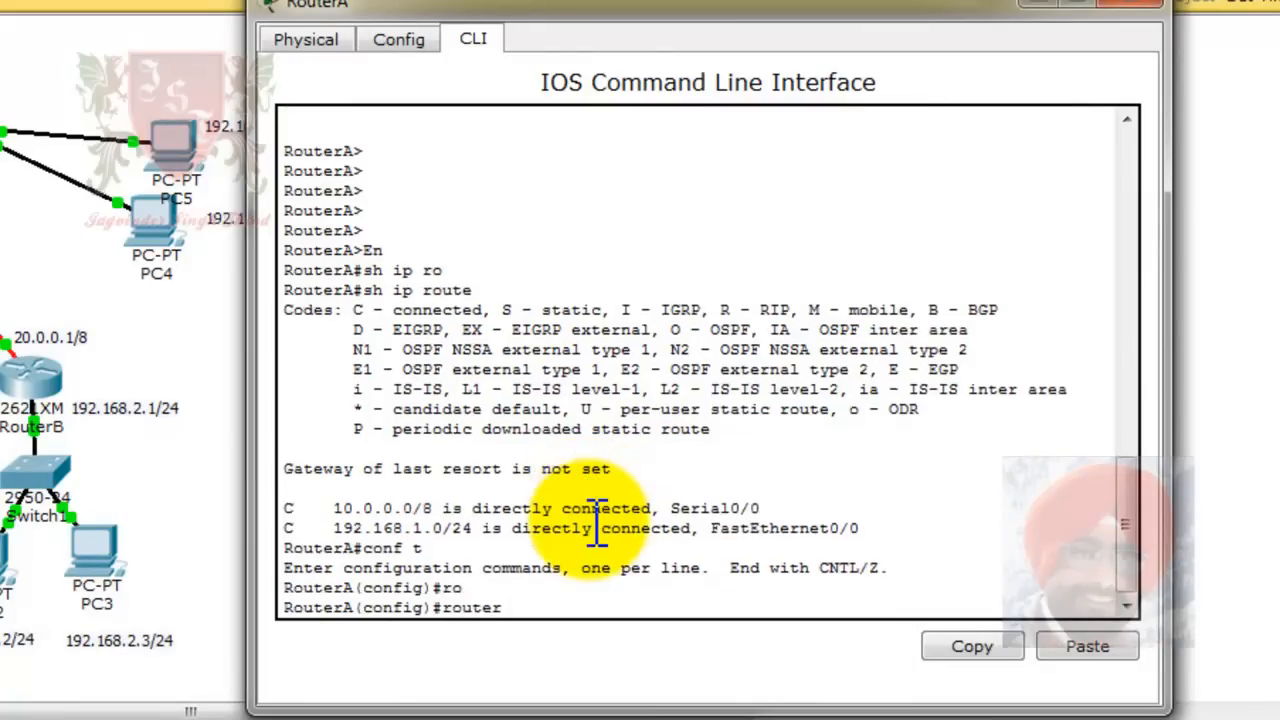
{"action": "type", "text": "e"}
{"action": "key", "text": "Tab"}
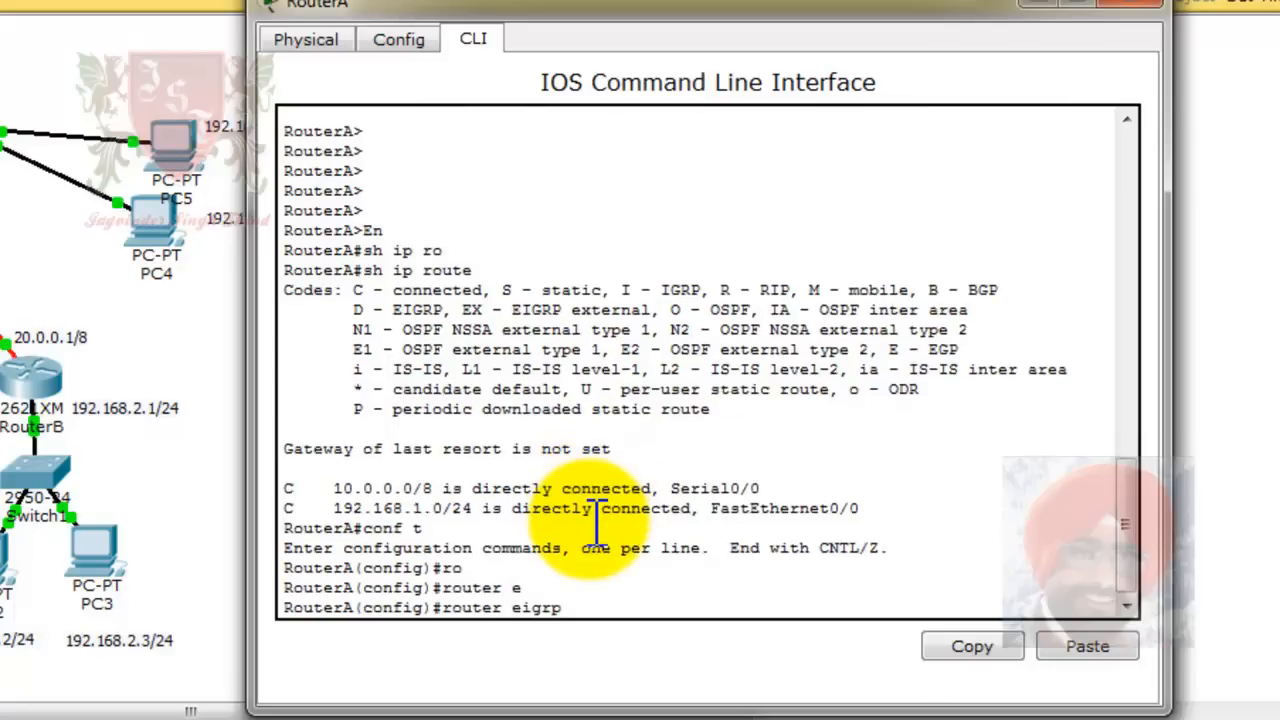
{"action": "type", "text": "?"}
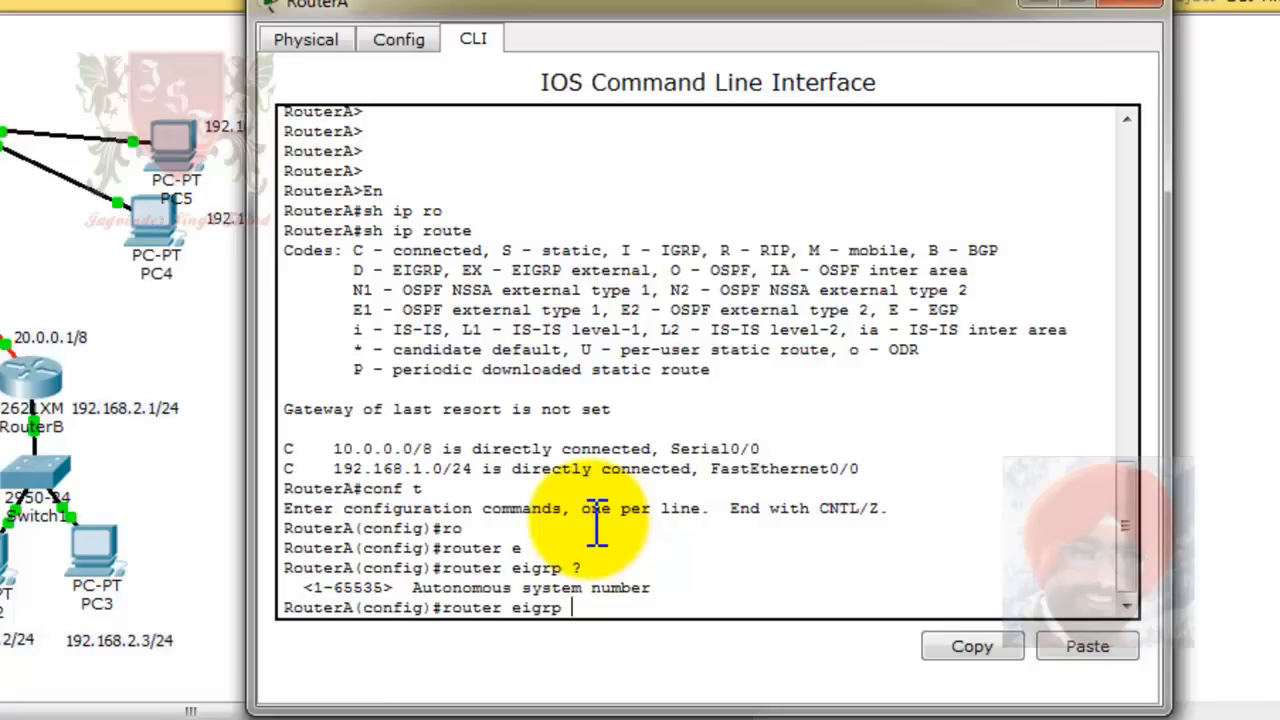
{"action": "type", "text": "10"}
{"action": "key", "text": "Return"}
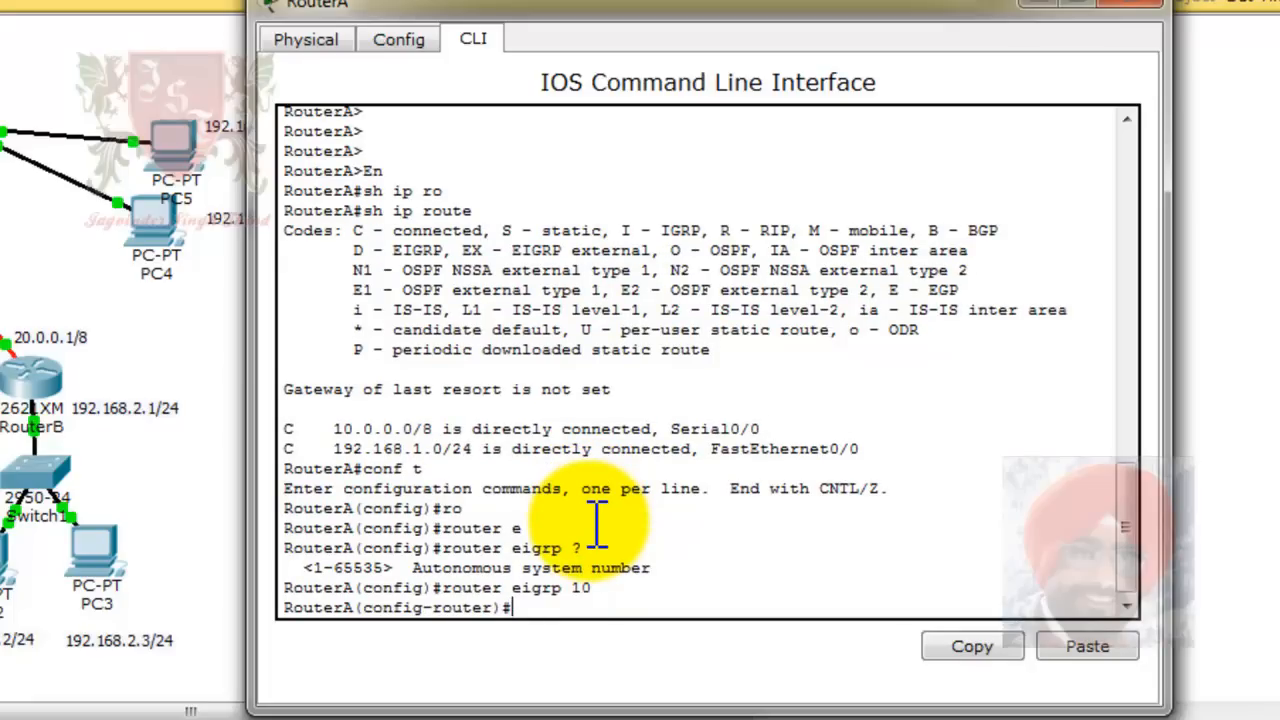
Advertise network 10.0.0.0 in RouterA's EIGRP 10 configuration.
{"action": "type", "text": "net"}
{"action": "key", "text": "Tab"}
{"action": "type", "text": "10.0.0.0"}
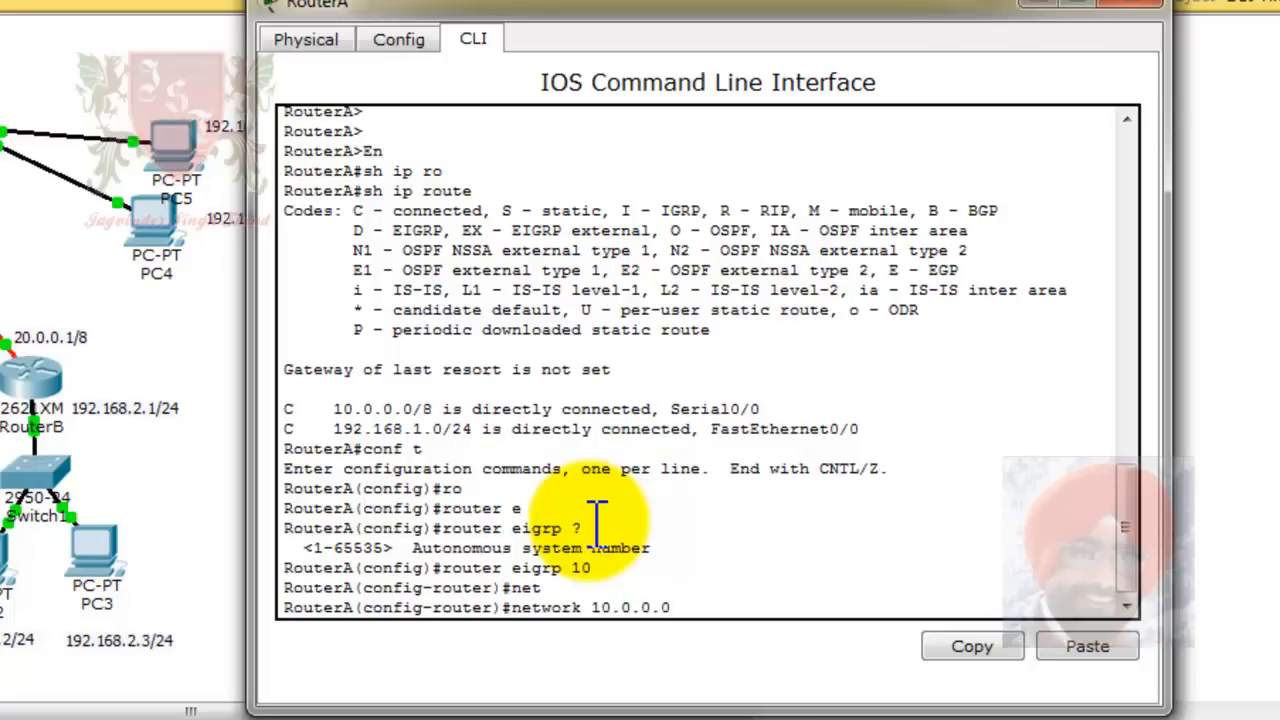
{"action": "key", "text": "Return"}
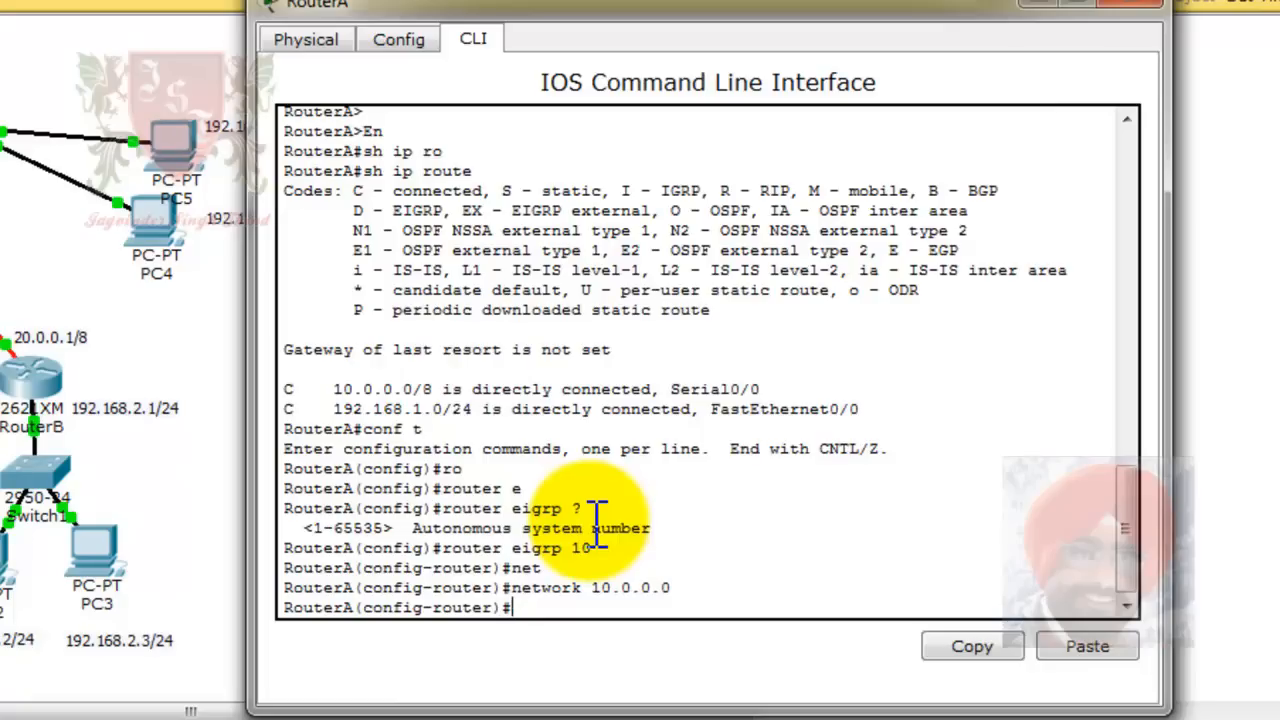
Check the wildcard option of RouterA's EIGRP network command and advertise network 192.168.1.0 with wildcard mask 0.0.0.255.
{"action": "type", "text": "net"}
{"action": "key", "text": "Tab"}
{"action": "type", "text": "192.168.1.0"}
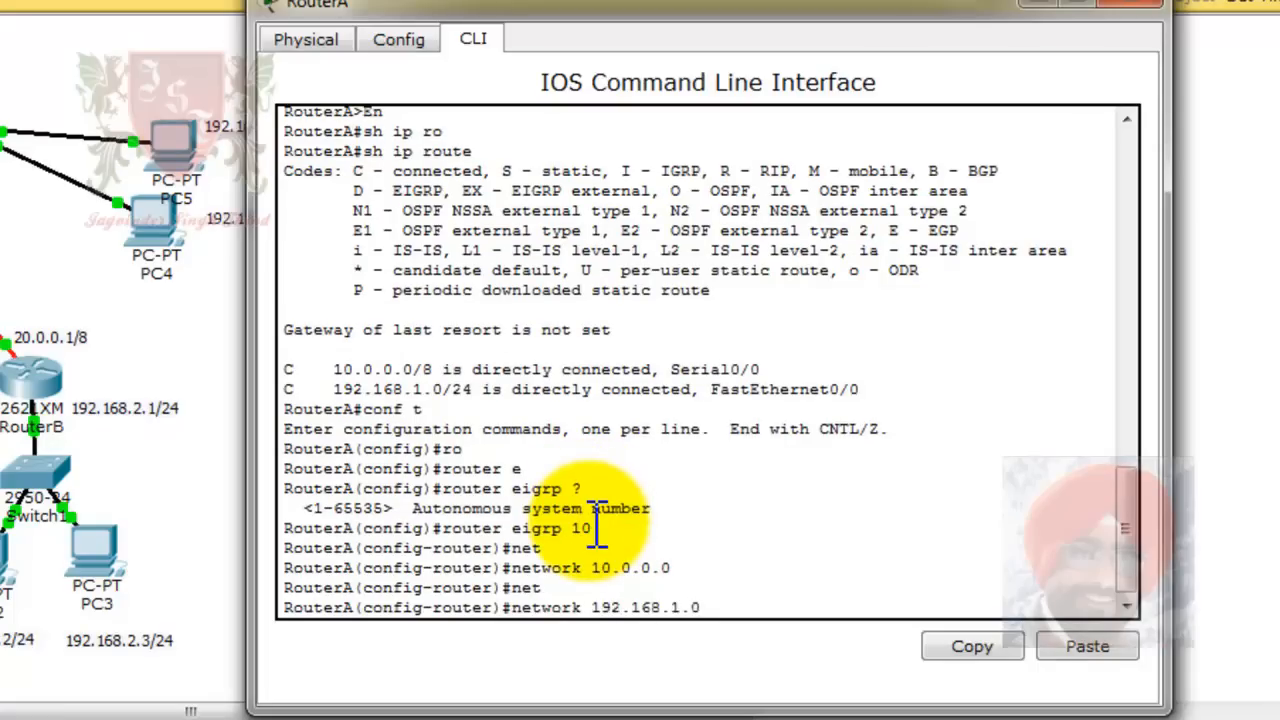
{"action": "type", "text": " ?"}
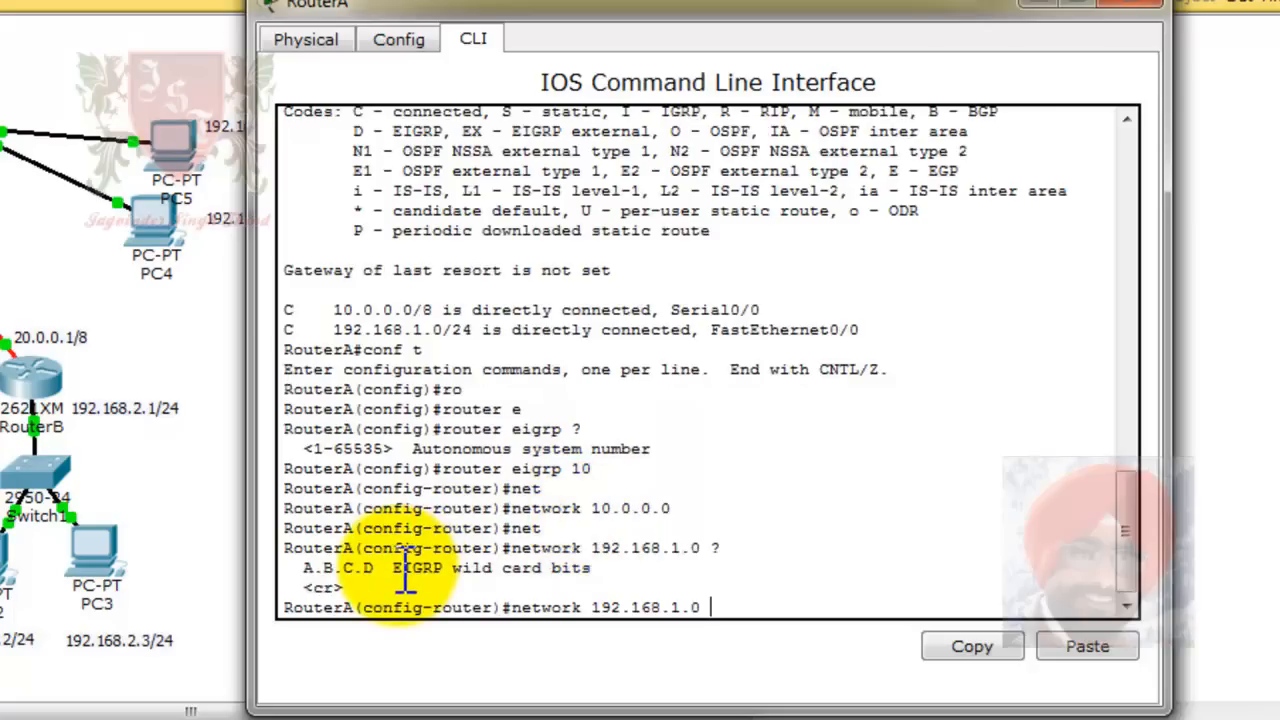
{"action": "left_click_drag", "start_coordinate": [394, 568], "coordinate": [646, 572]}
{"action": "left_click", "coordinate": [763, 607]}
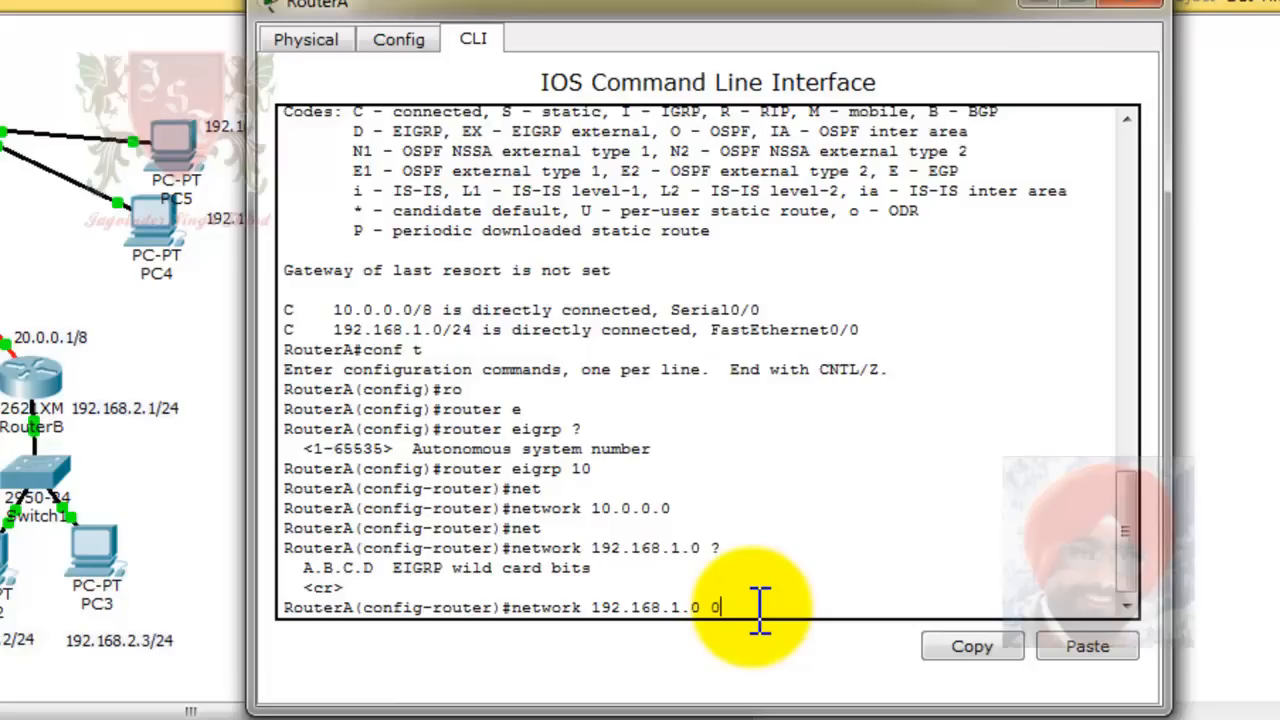
{"action": "type", "text": ".0.255"}
{"action": "key", "text": "Return"}
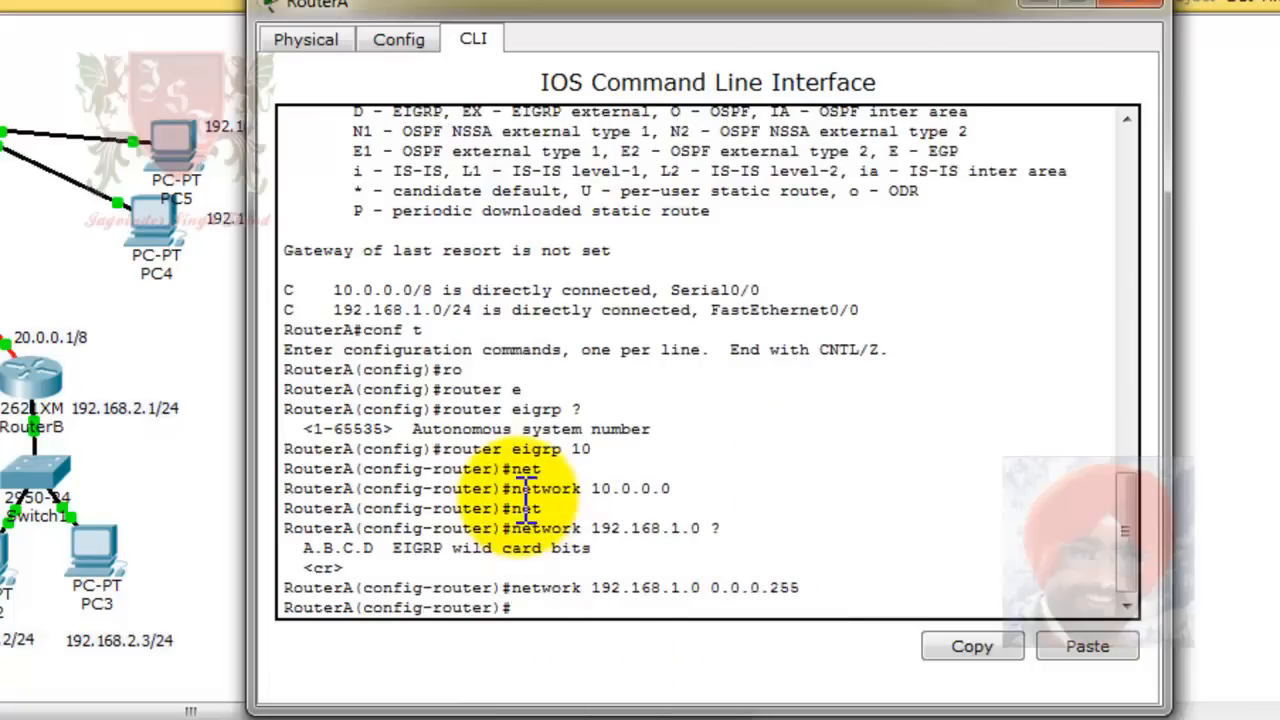
Compare RouterA's network 10.0.0.0 command with its network 192.168.1.0 0.0.0.255 command.
{"action": "left_click_drag", "start_coordinate": [512, 488], "coordinate": [674, 490]}
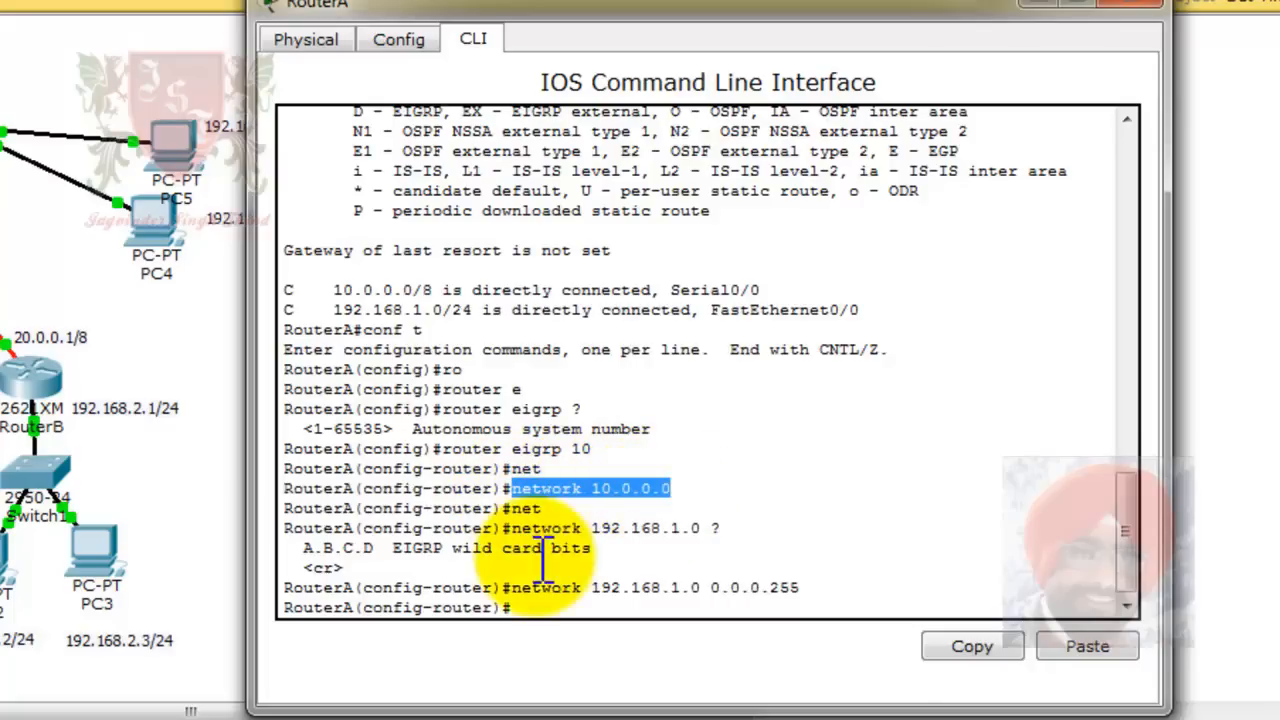
{"action": "left_click", "coordinate": [535, 595]}
{"action": "left_click_drag", "start_coordinate": [535, 590], "coordinate": [823, 585]}
{"action": "left_click", "coordinate": [731, 610]}
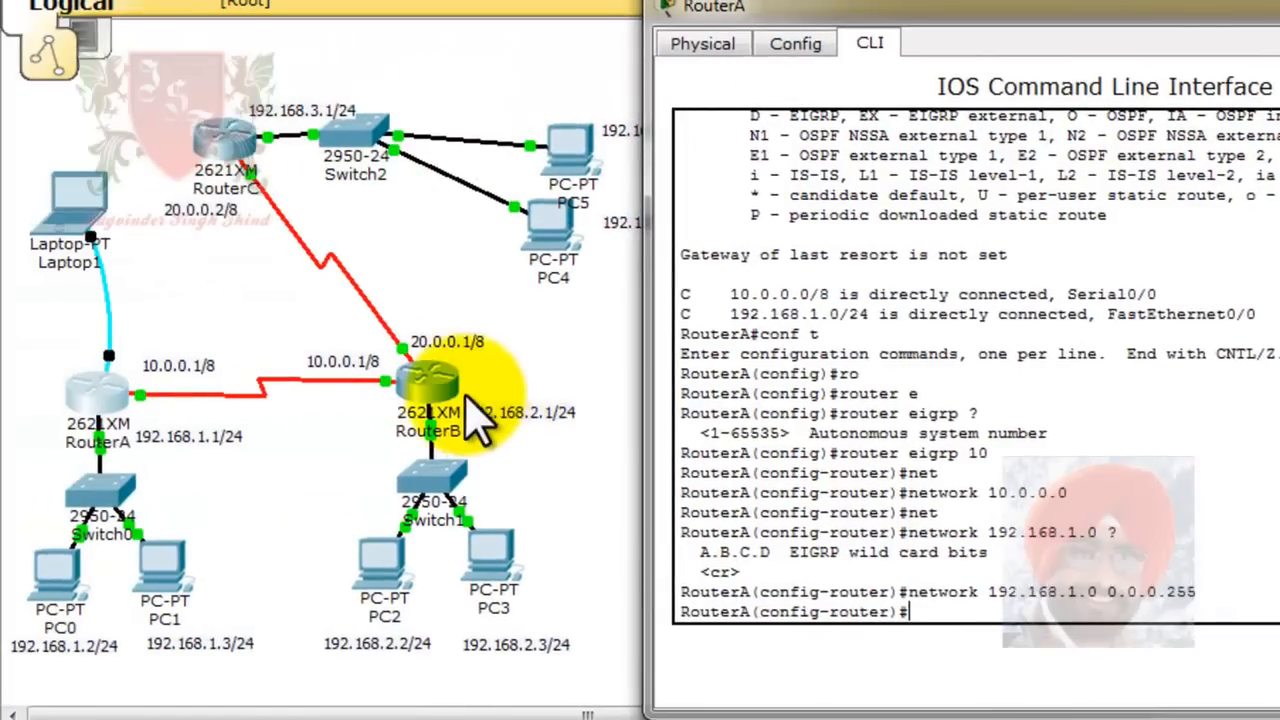
Open RouterB's command-line interface and enter global configuration mode with conf t.
{"action": "left_click", "coordinate": [46, 384]}
{"action": "left_click", "coordinate": [422, 384]}
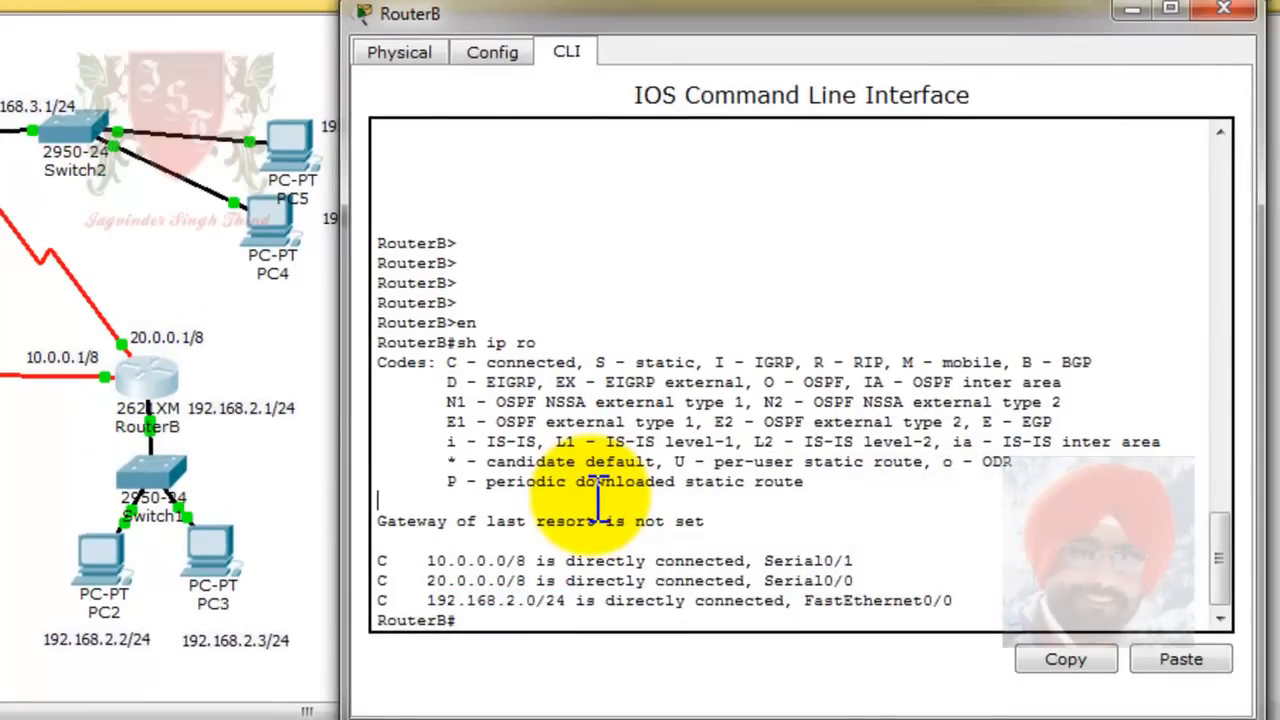
{"action": "type", "text": "conf t"}
{"action": "key", "text": "Return"}
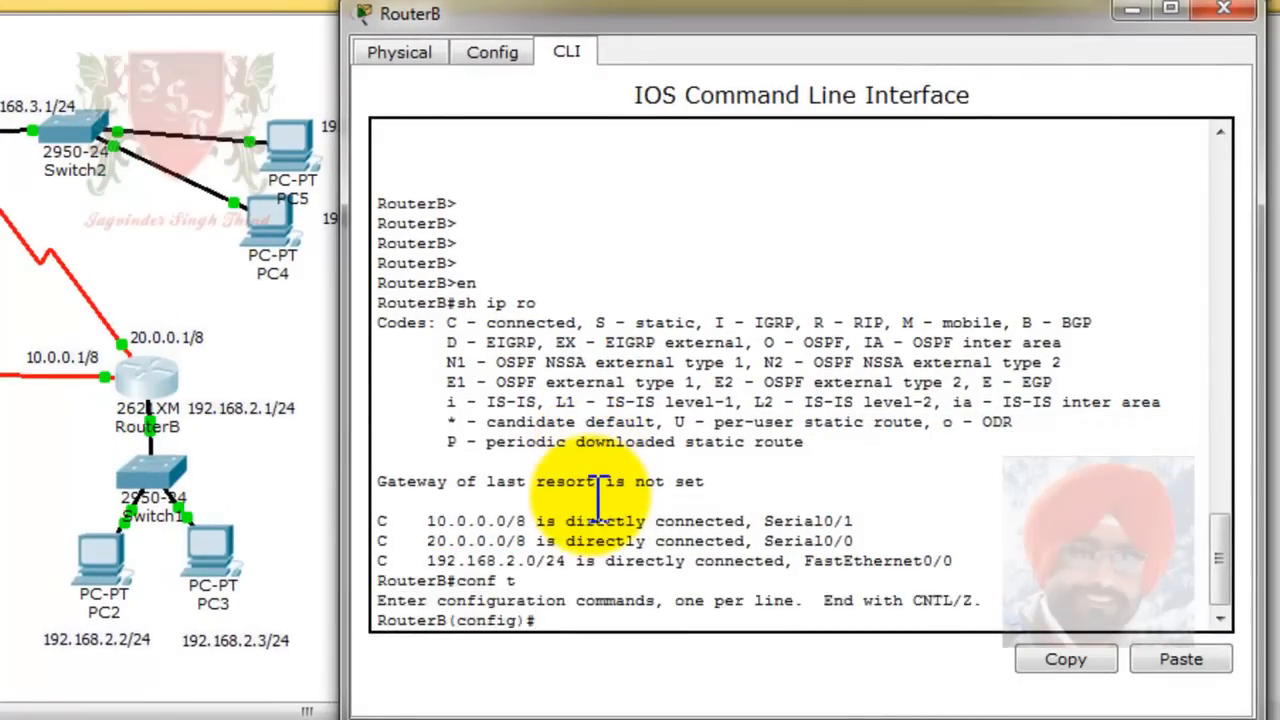
Start EIGRP on RouterB with autonomous system number 10.
{"action": "type", "text": "rou"}
{"action": "key", "text": "Tab"}
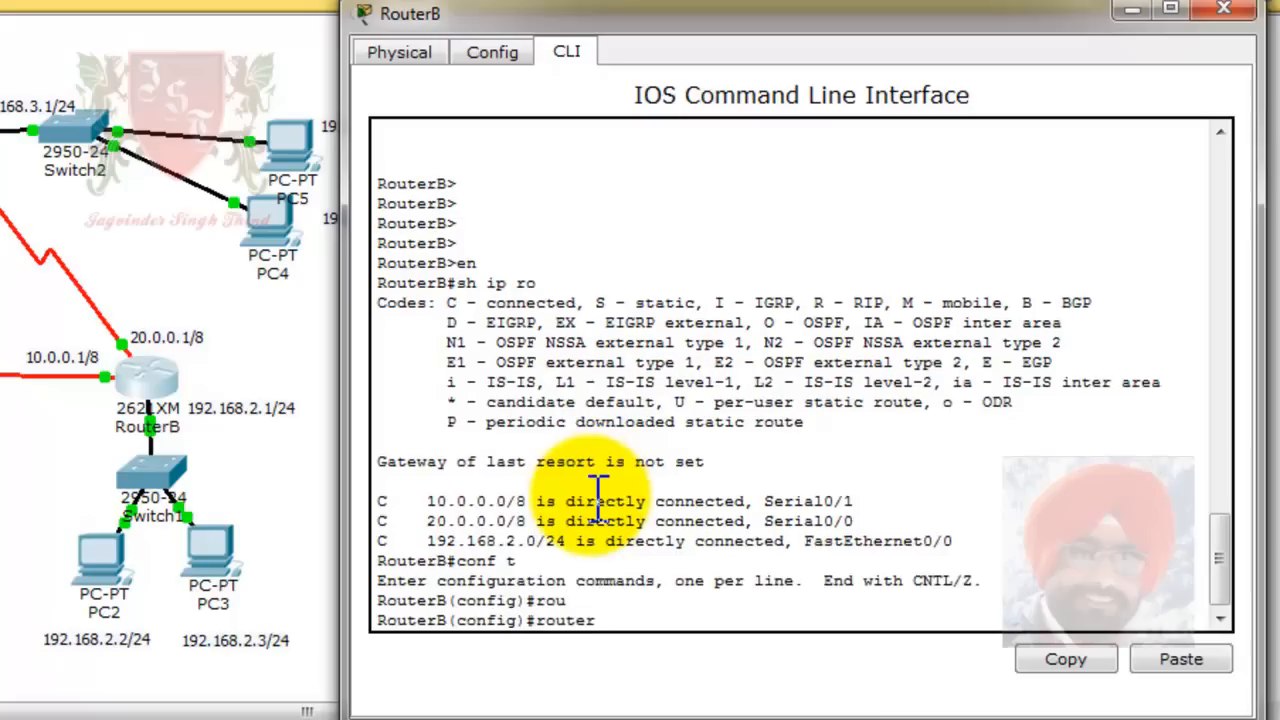
{"action": "type", "text": "e"}
{"action": "key", "text": "Tab"}
{"action": "type", "text": "10"}
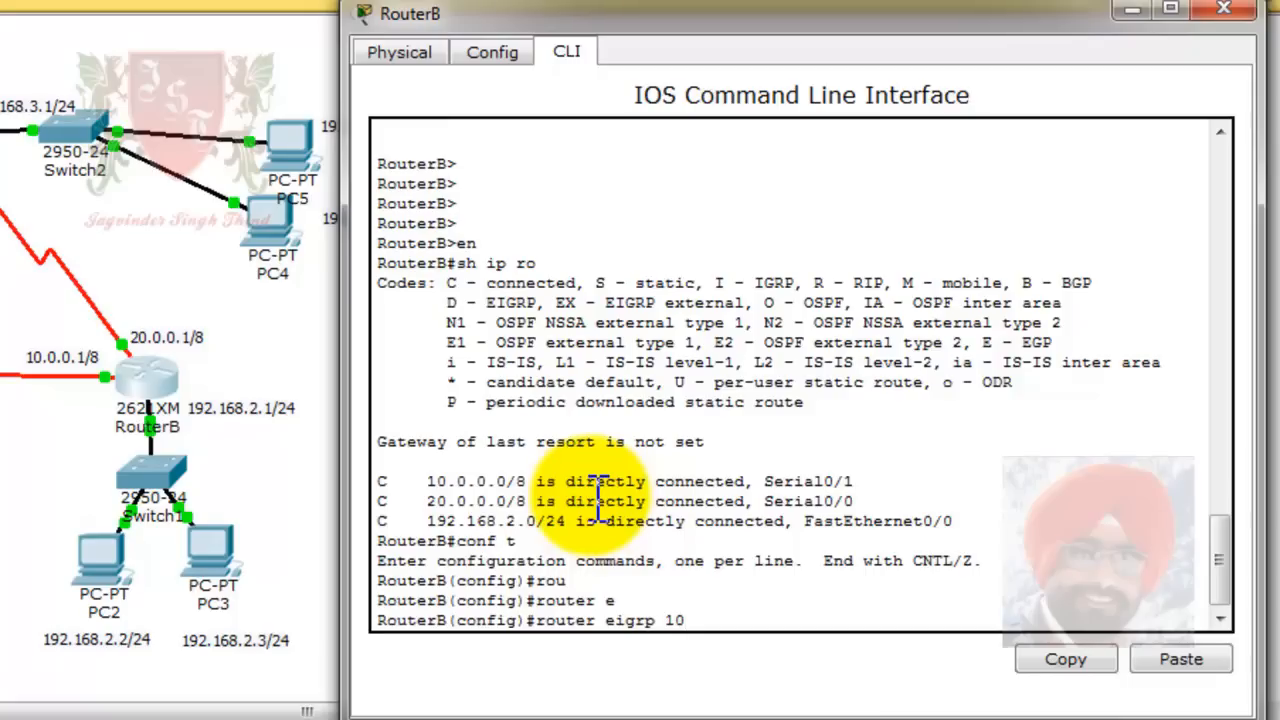
{"action": "key", "text": "Return"}
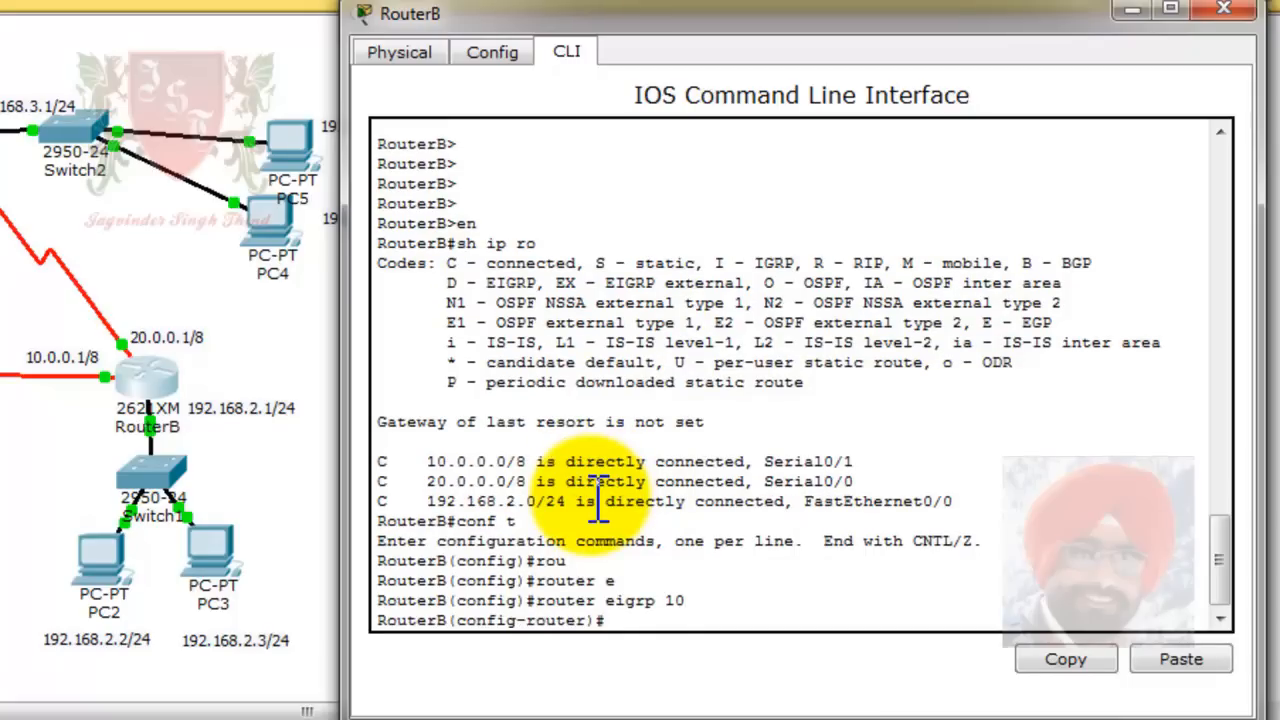
Review RouterB's directly connected networks and advertise network 10.0.0.0 in its EIGRP configuration.
{"action": "left_click_drag", "start_coordinate": [429, 464], "coordinate": [530, 505]}
{"action": "left_click", "coordinate": [659, 625]}
{"action": "type", "text": "net"}
{"action": "key", "text": "Tab"}
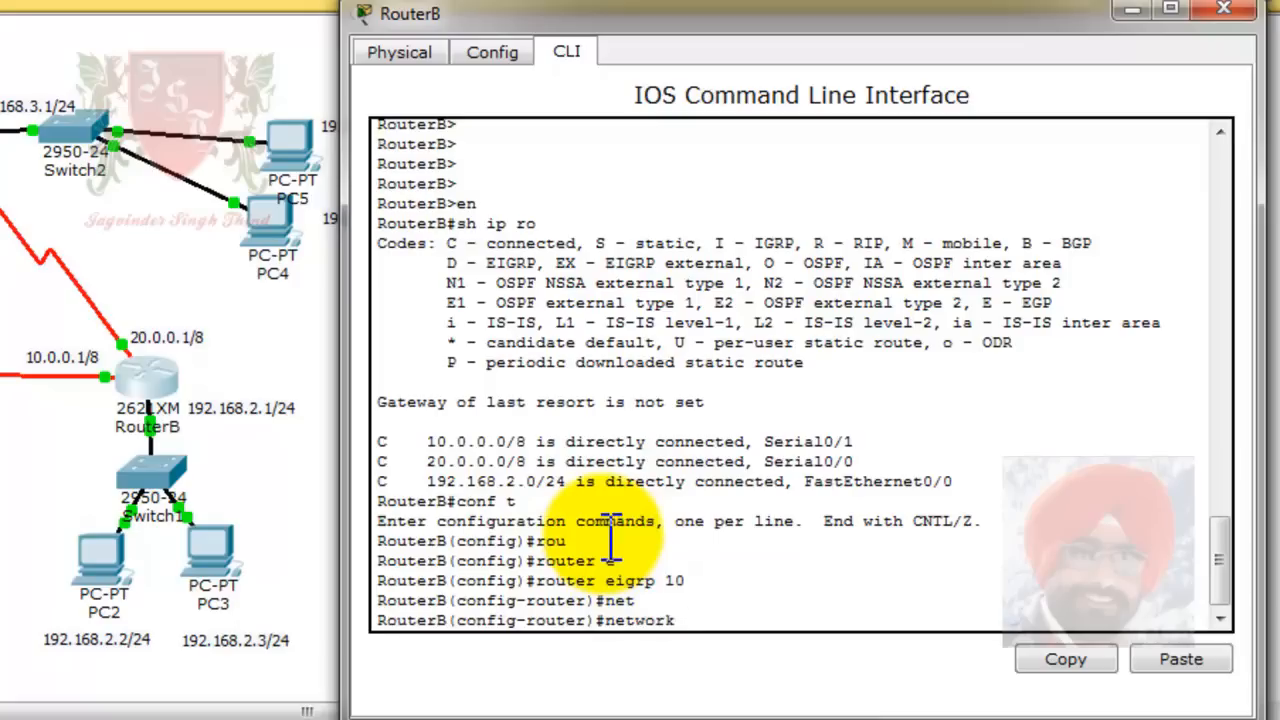
{"action": "type", "text": "10.0.0.0"}
{"action": "key", "text": "Return"}
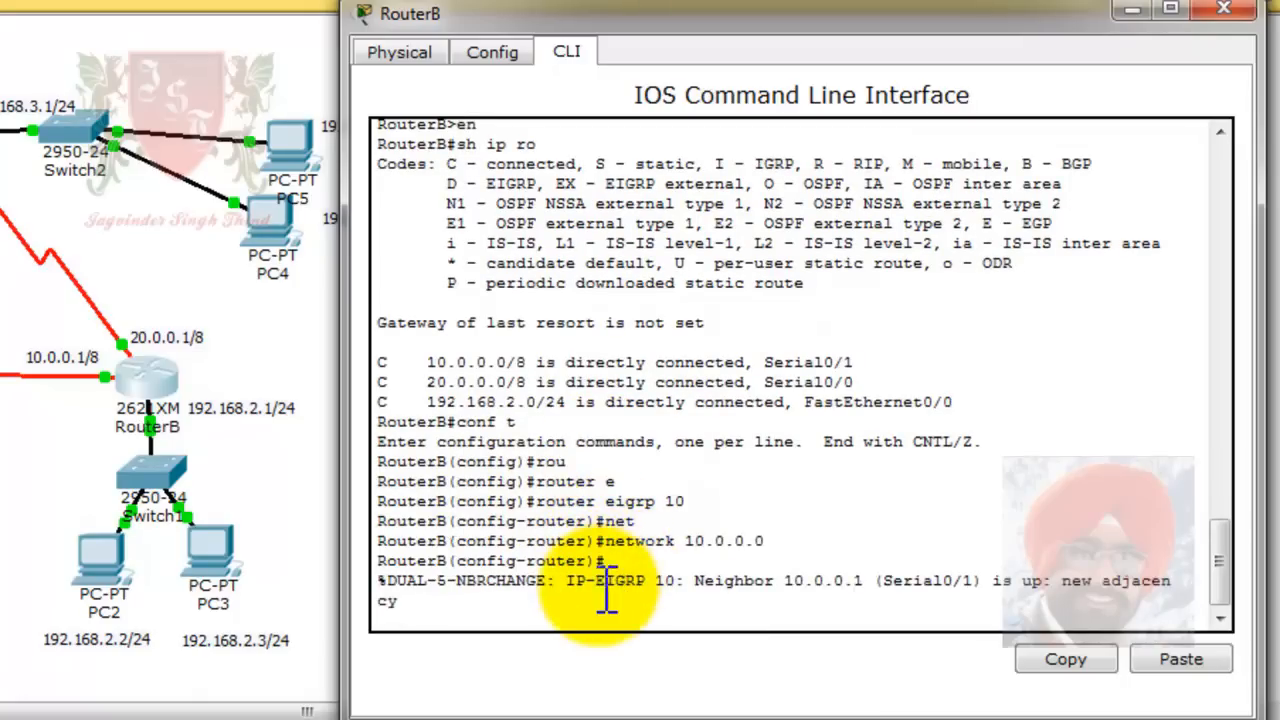
Advertise networks 20.0.0.0 and 192.168.2.0 in RouterB's EIGRP 10 configuration.
{"action": "left_click", "coordinate": [661, 584]}
{"action": "type", "text": "net"}
{"action": "key", "text": "Tab"}
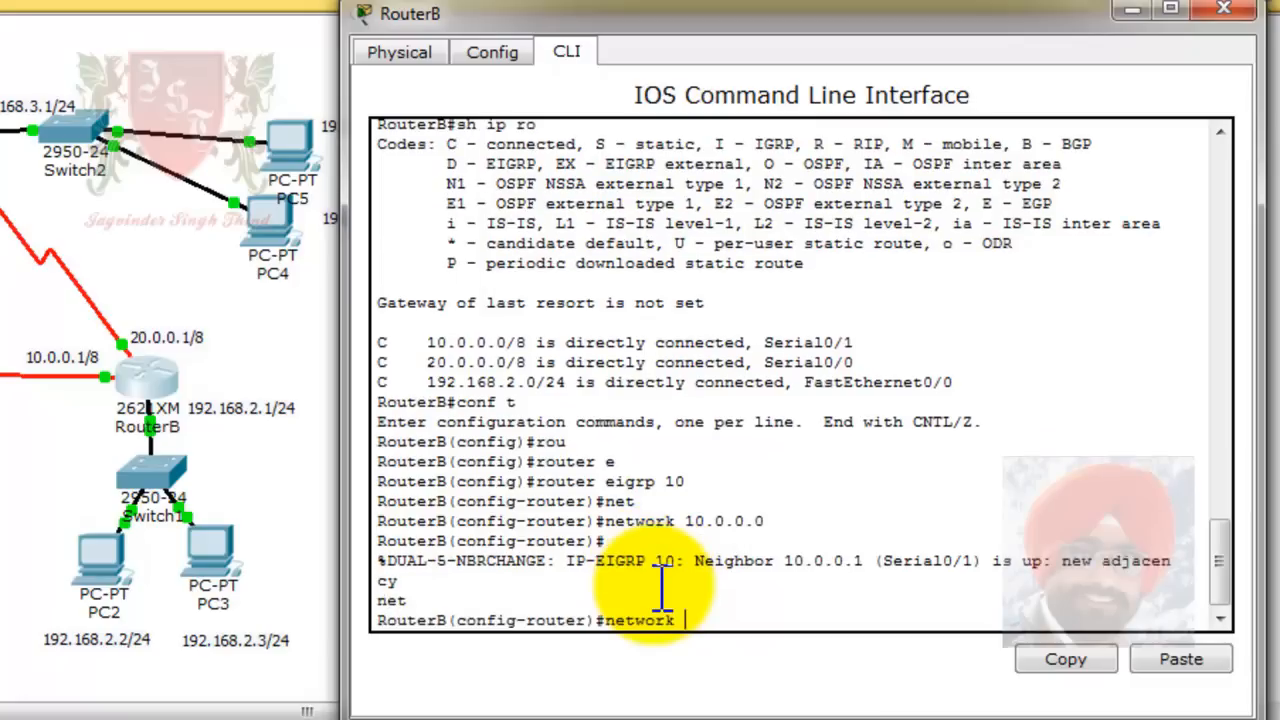
{"action": "type", "text": "20.0.0.0"}
{"action": "key", "text": "Return"}
{"action": "type", "text": "net"}
{"action": "key", "text": "Tab"}
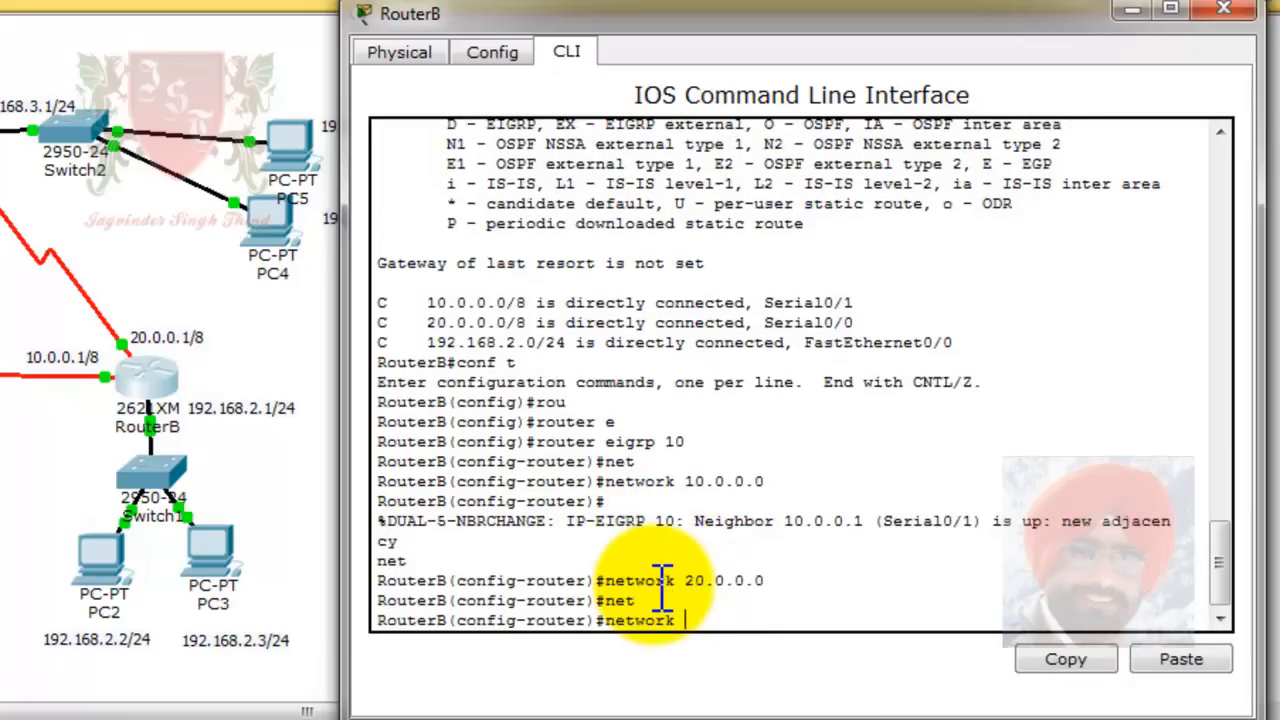
{"action": "type", "text": "192.168.2.0"}
{"action": "key", "text": "Return"}
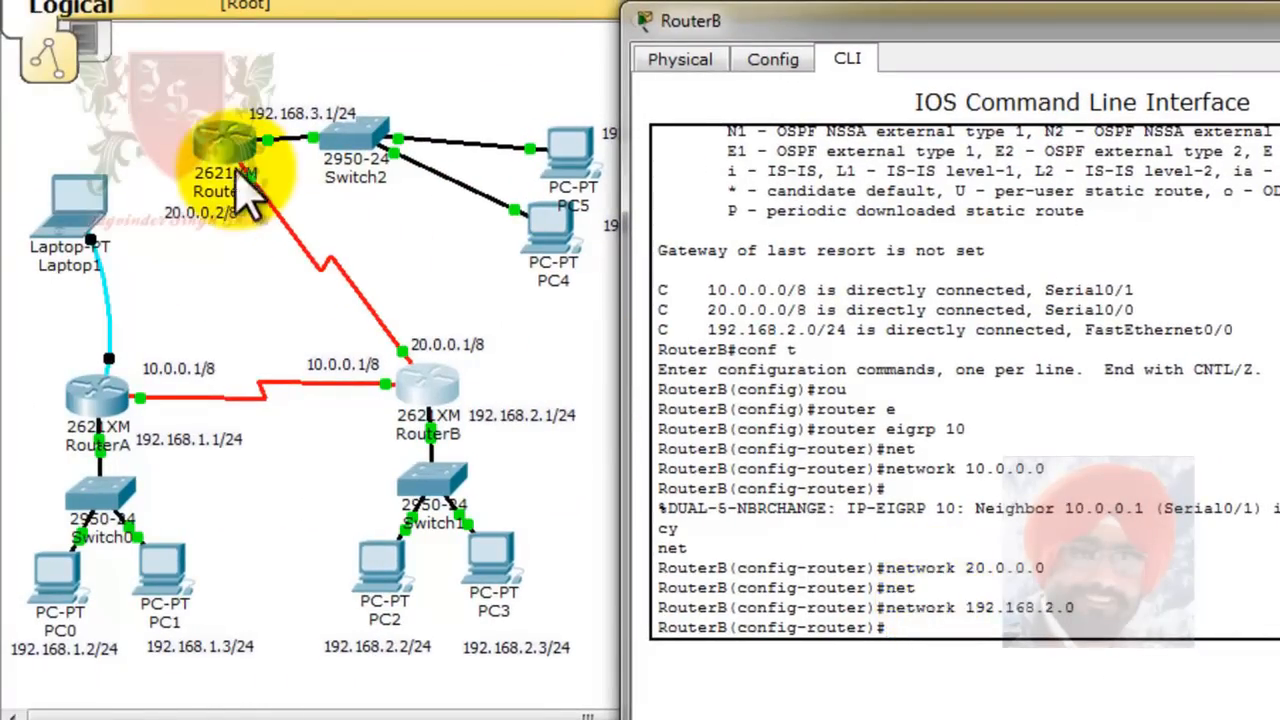
Open RouterC's command-line interface and enter global configuration mode with conf t.
{"action": "left_click", "coordinate": [225, 165]}
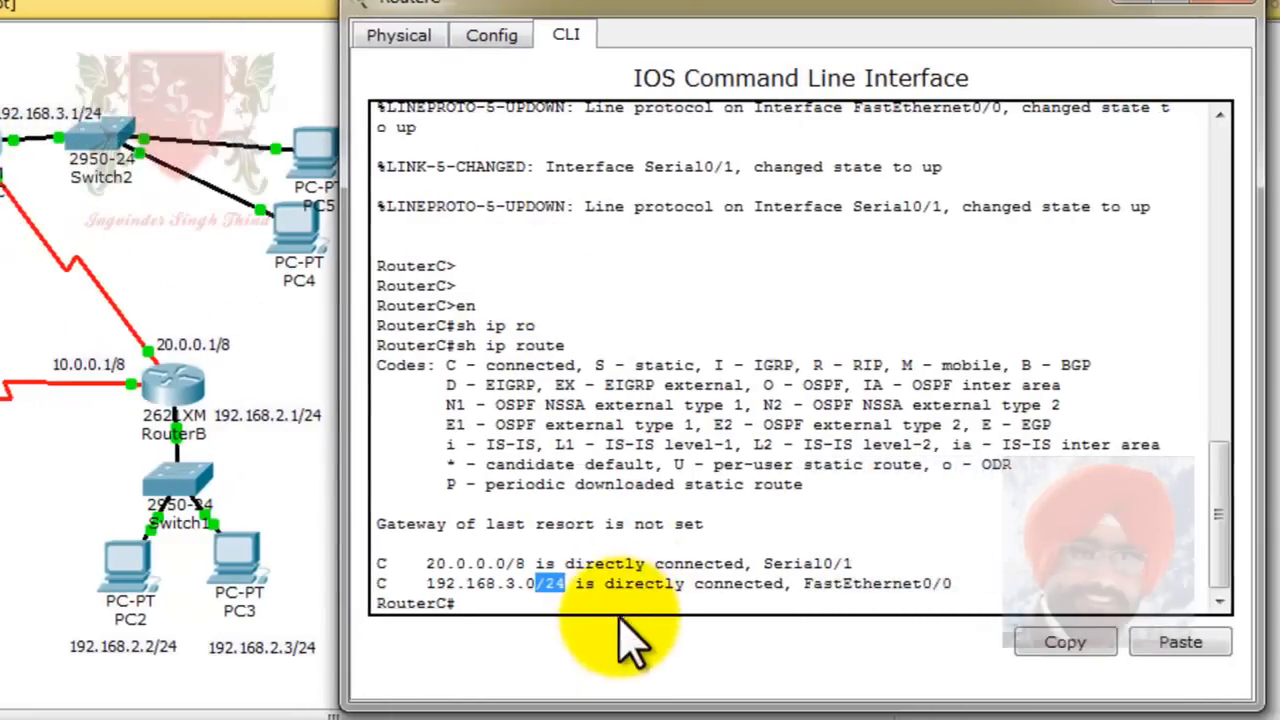
{"action": "left_click", "coordinate": [580, 612]}
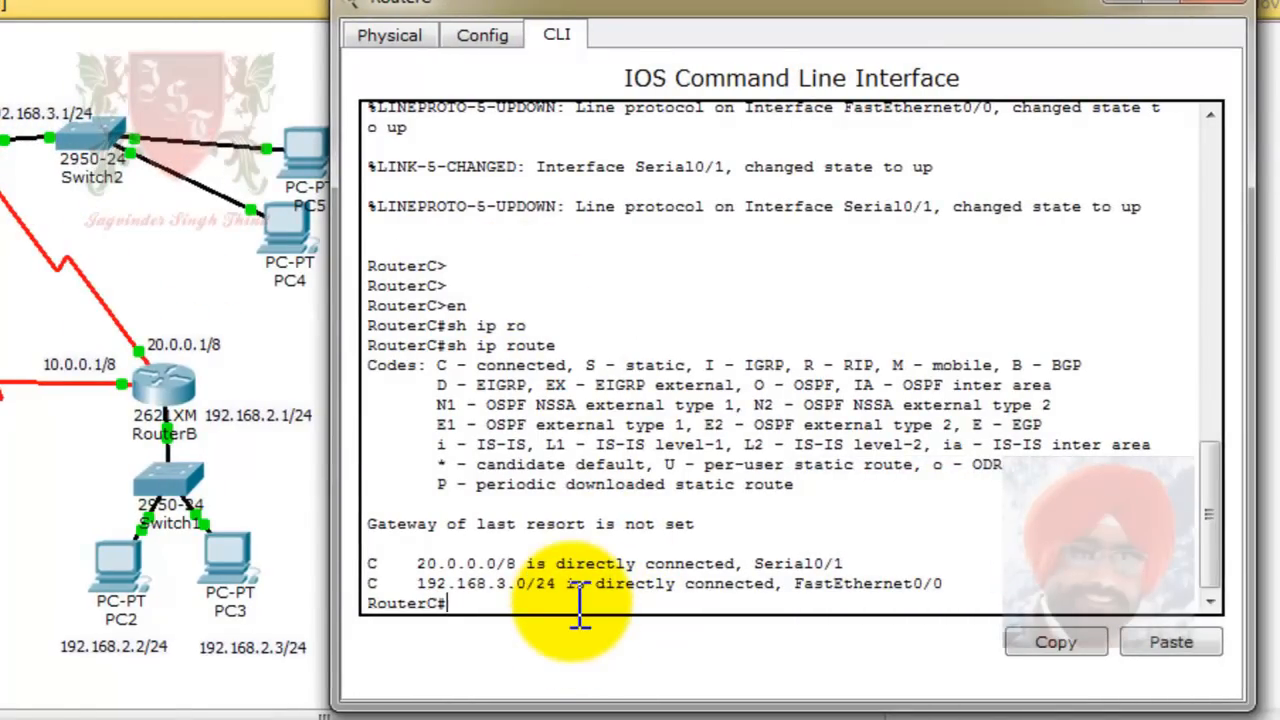
{"action": "type", "text": "conf t"}
{"action": "key", "text": "Return"}
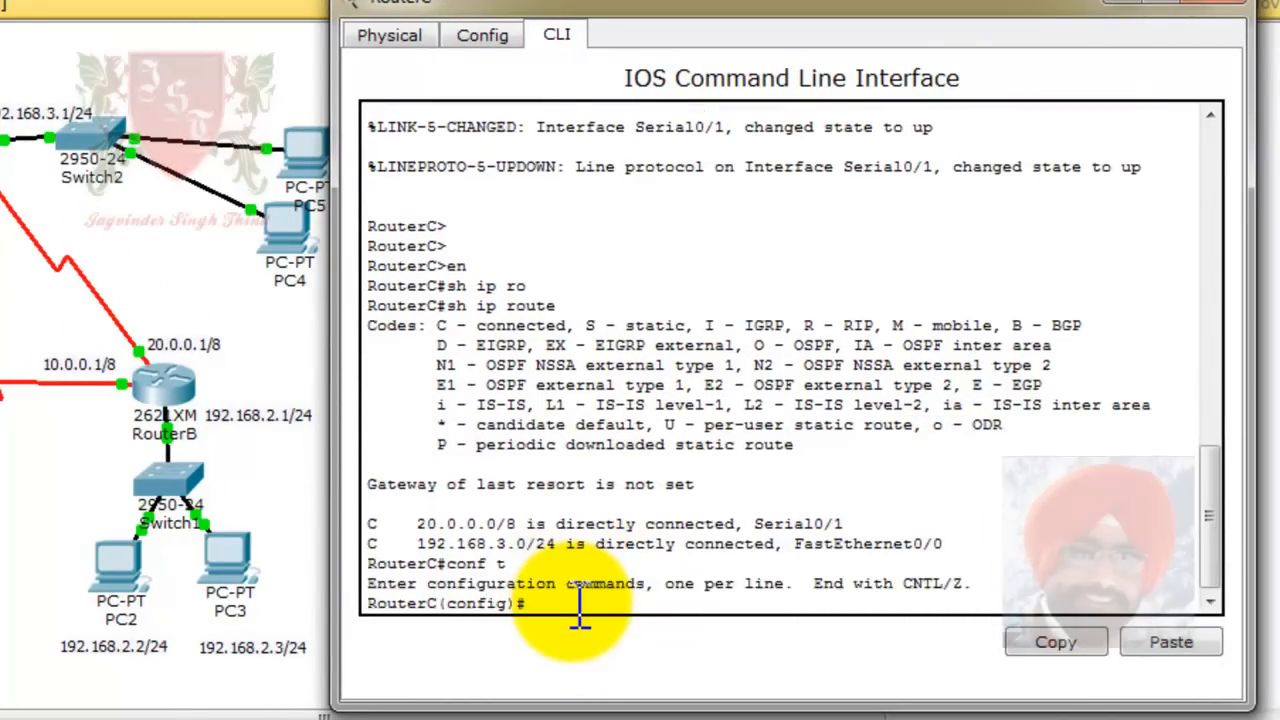
Start EIGRP on RouterC with autonomous system number 10.
{"action": "type", "text": "ro"}
{"action": "key", "text": "Tab"}
{"action": "type", "text": "e"}
{"action": "key", "text": "Tab"}
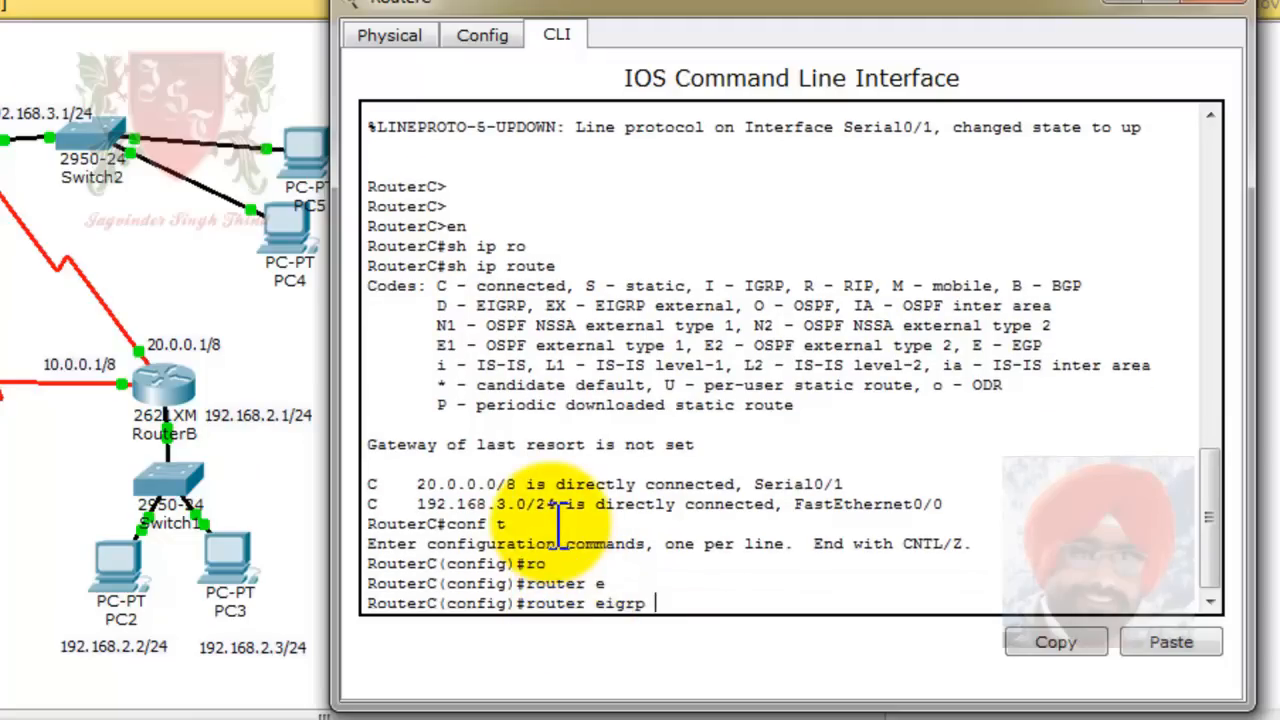
{"action": "type", "text": "10"}
{"action": "key", "text": "Return"}
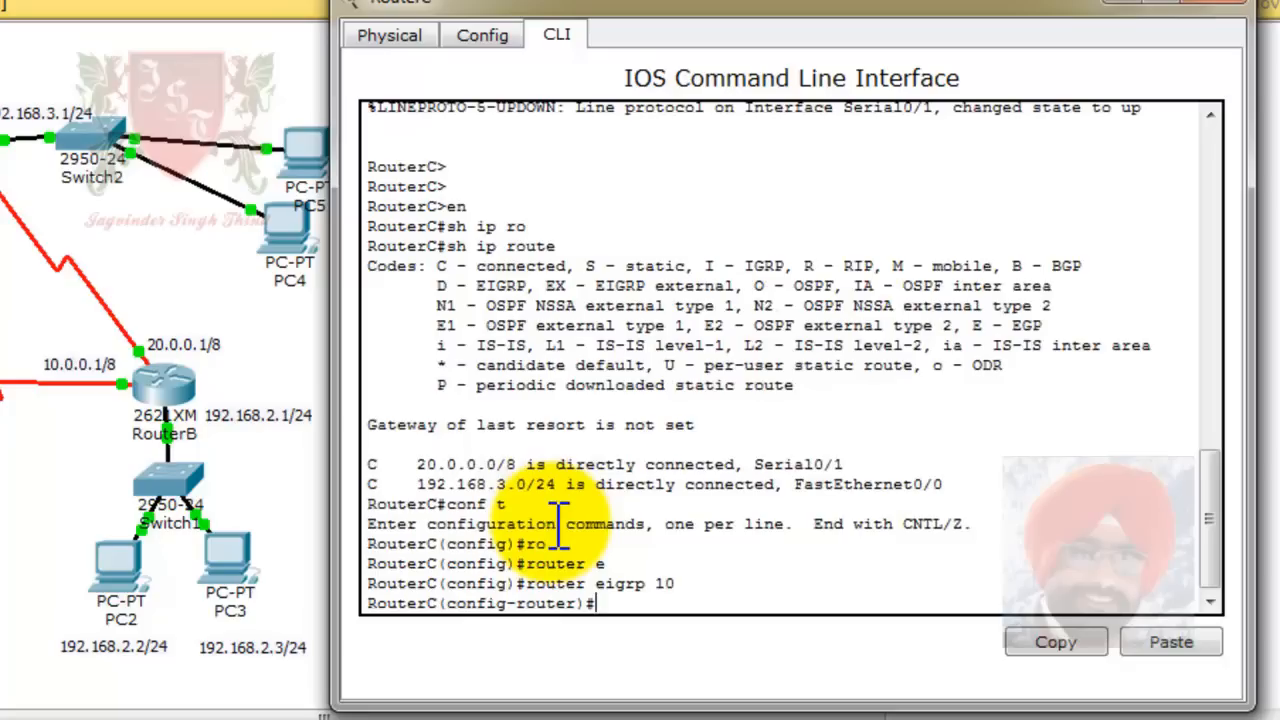
Check RouterC's directly connected networks and advertise network 192.168.3.0 in its EIGRP 10 configuration.
{"action": "left_click_drag", "start_coordinate": [414, 467], "coordinate": [518, 467]}
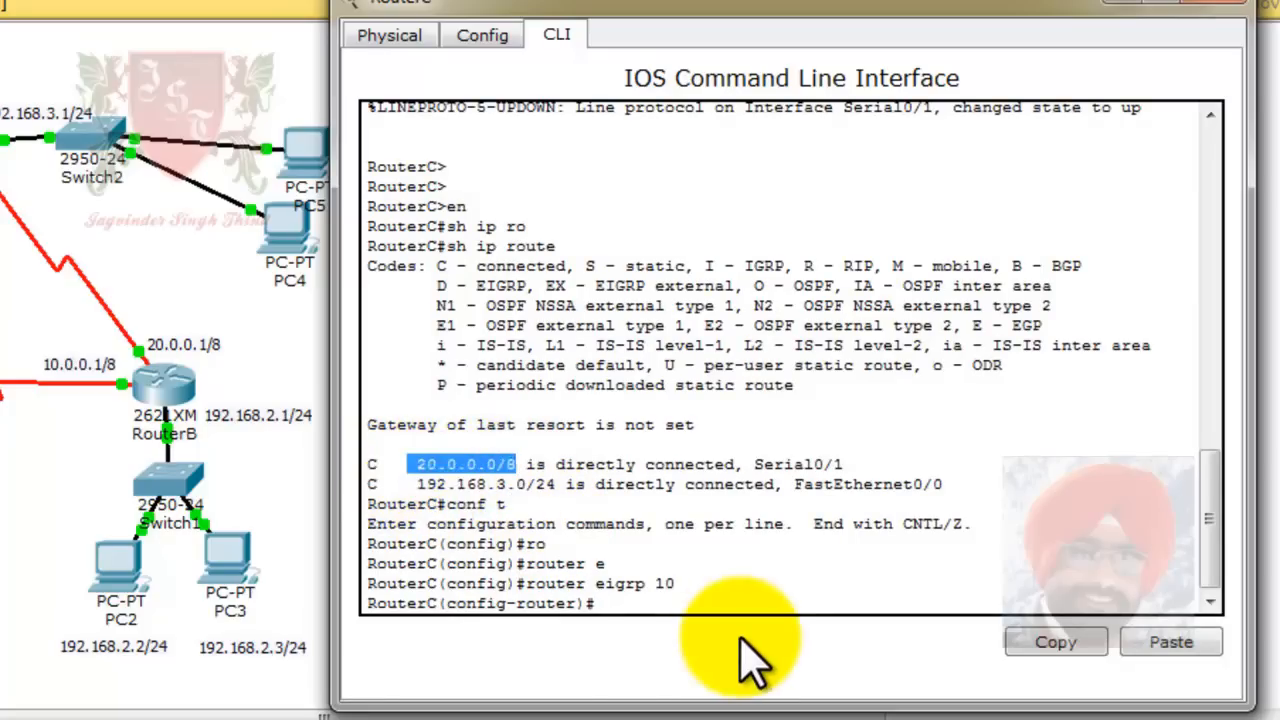
{"action": "left_click", "coordinate": [676, 606]}
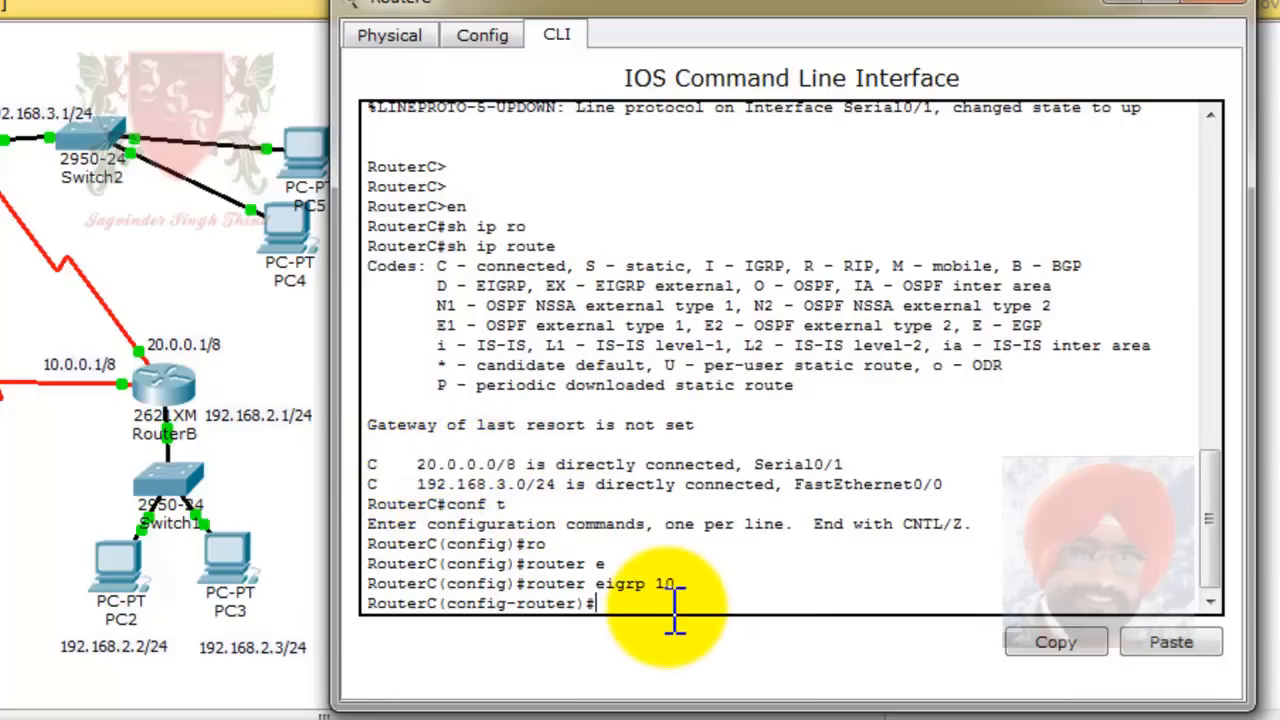
{"action": "type", "text": "net"}
{"action": "key", "text": "Tab"}
{"action": "type", "text": "192"}
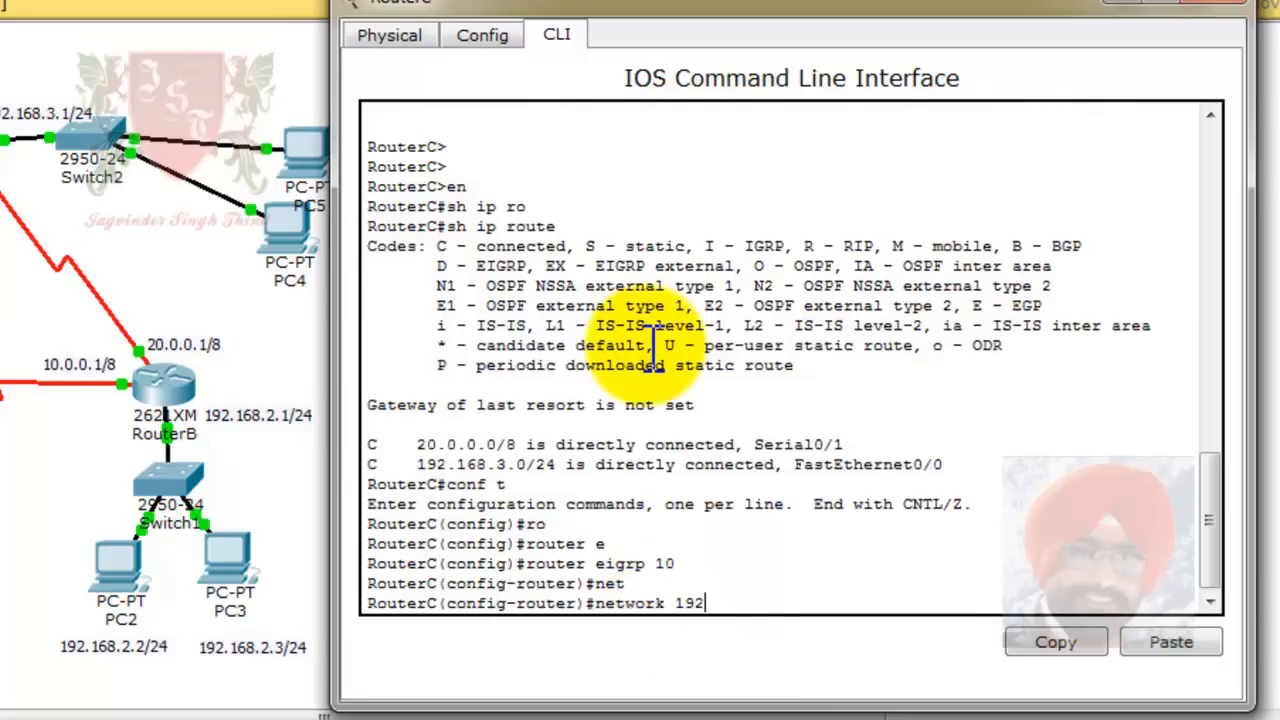
{"action": "type", "text": ".168.3.0"}
{"action": "key", "text": "Return"}
Advertise network 20.0.0.0 in RouterC's EIGRP 10 configuration.
{"action": "type", "text": "ne"}
{"action": "key", "text": "Tab"}
{"action": "type", "text": "20.0.0.0"}
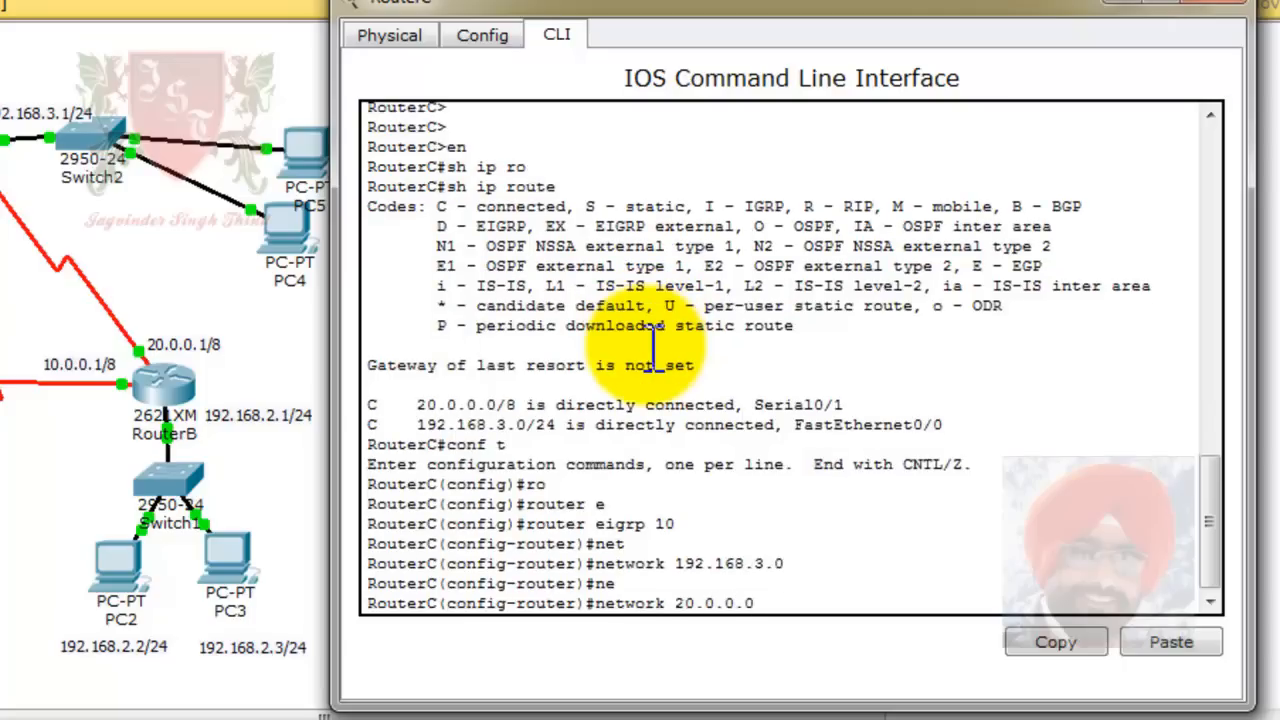
{"action": "key", "text": "Return"}
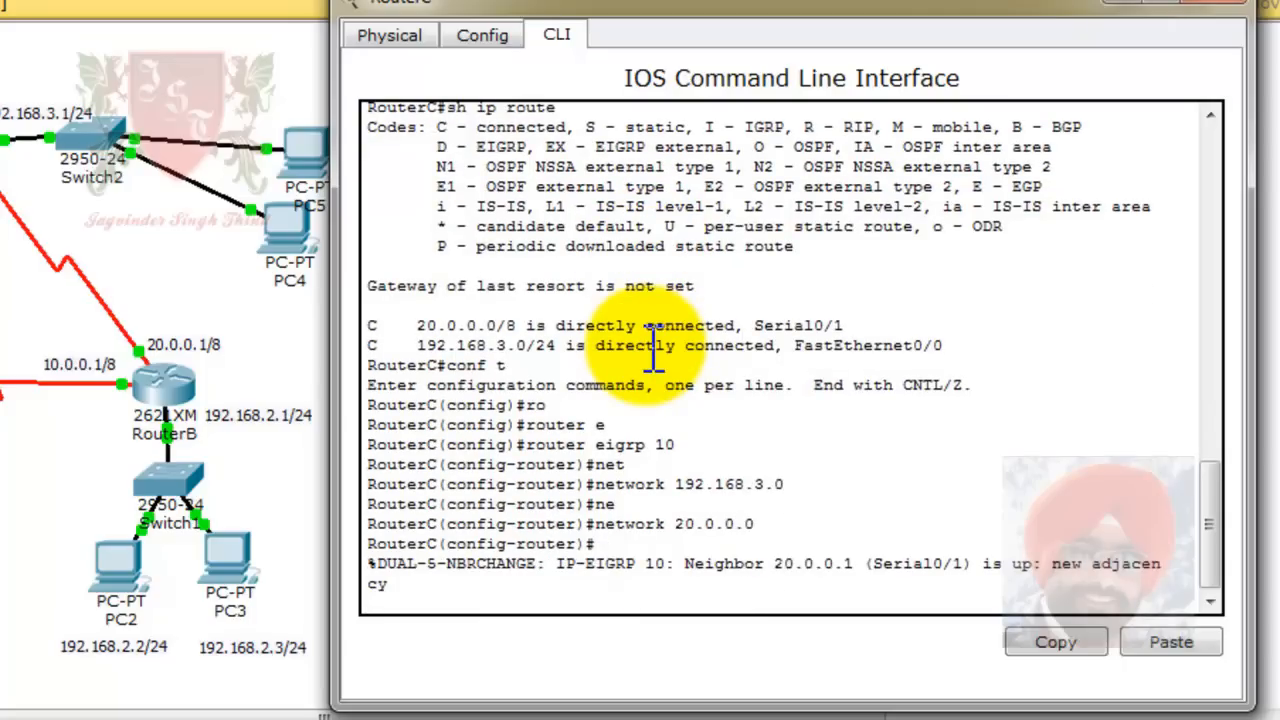
Check the EIGRP neighbor message on RouterC and exit router configuration to privileged EXEC mode.
{"action": "left_click_drag", "start_coordinate": [676, 574], "coordinate": [850, 565]}
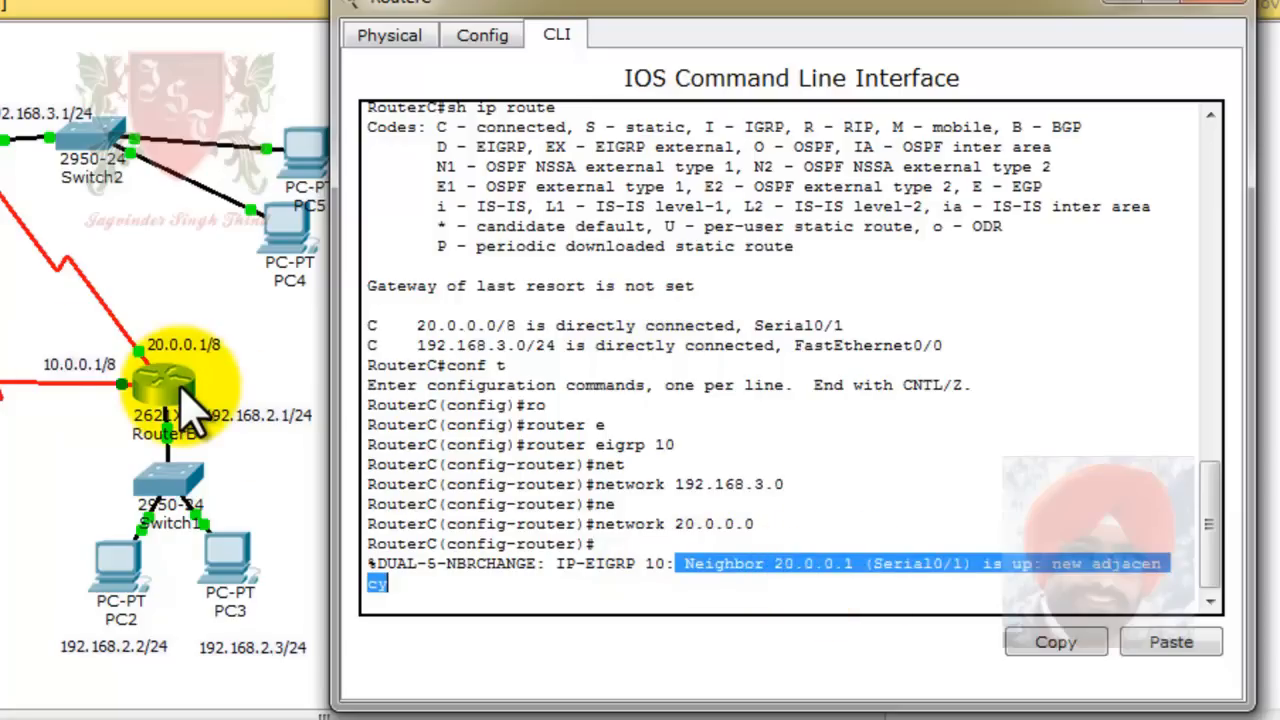
{"action": "left_click", "coordinate": [490, 600]}
{"action": "key", "text": "Return"}
{"action": "key", "text": "ctrl+z"}
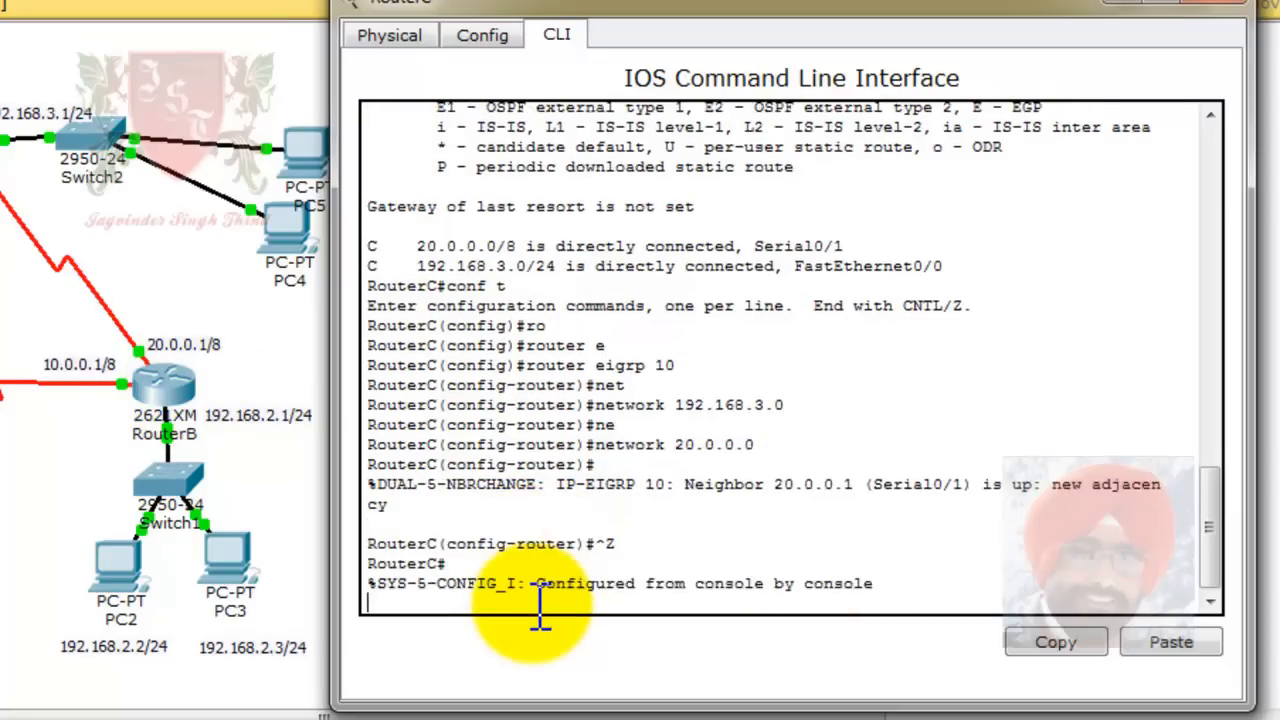
{"action": "key", "text": "Return"}
{"action": "key", "text": "Return"}
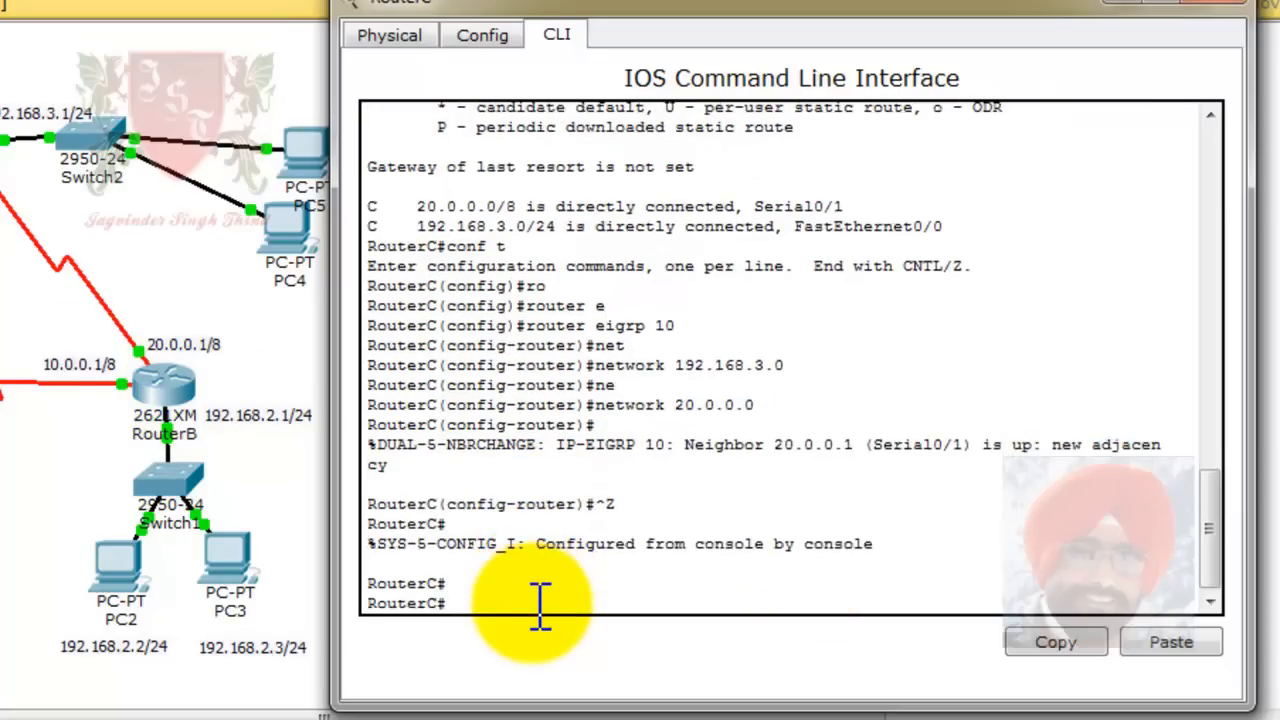
Display RouterC's routing table with show ip route.
{"action": "type", "text": "sh"}
{"action": "key", "text": "Tab"}
{"action": "type", "text": "ip r"}
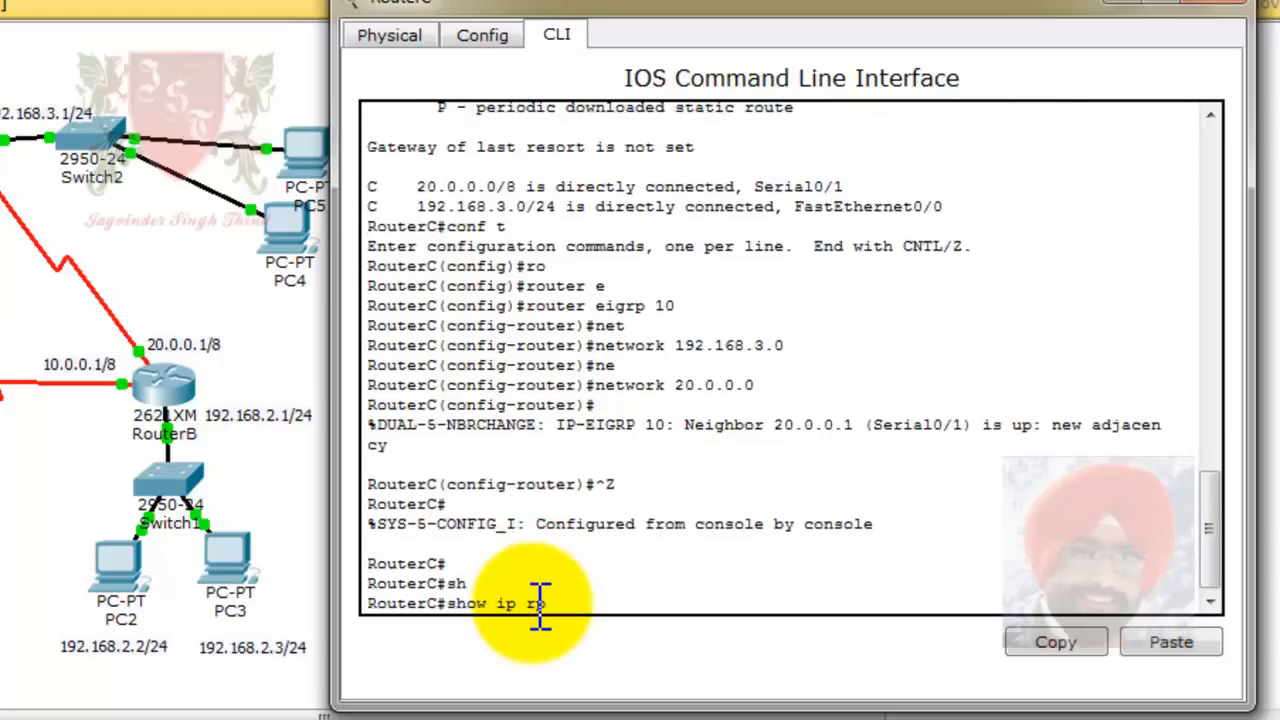
{"action": "key", "text": "Tab"}
{"action": "type", "text": "o"}
{"action": "key", "text": "Tab"}
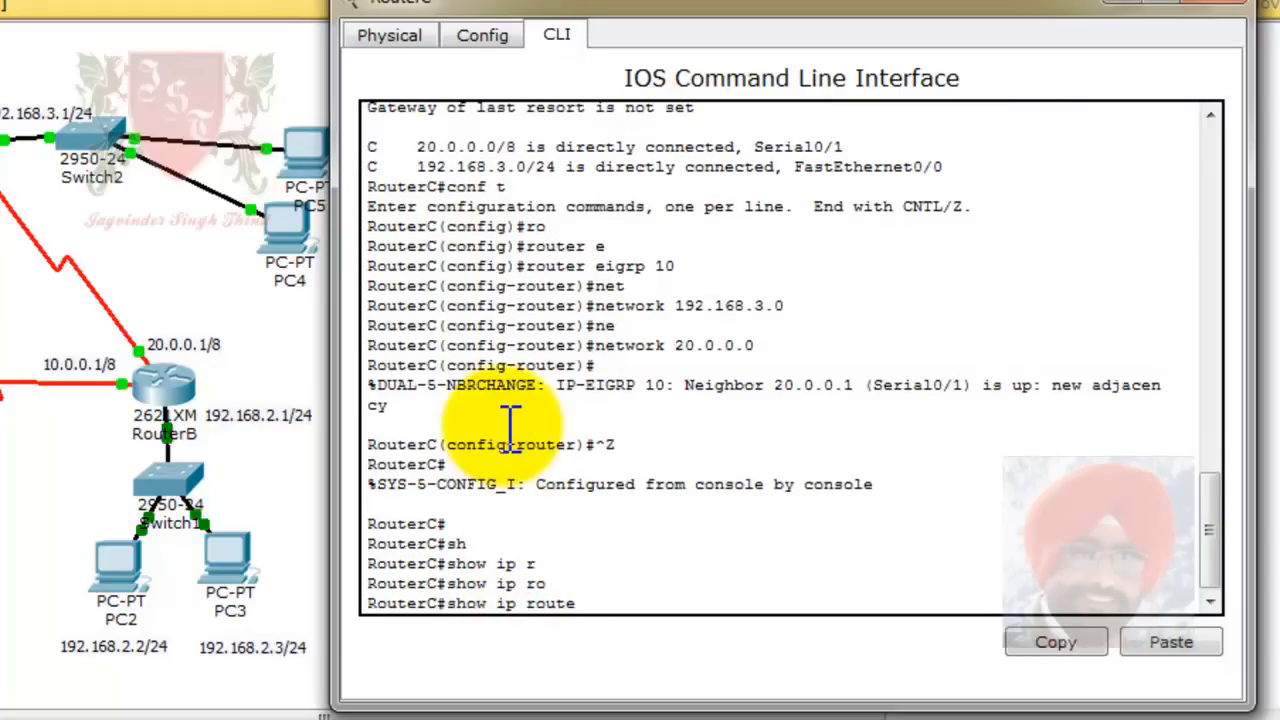
{"action": "key", "text": "Return"}
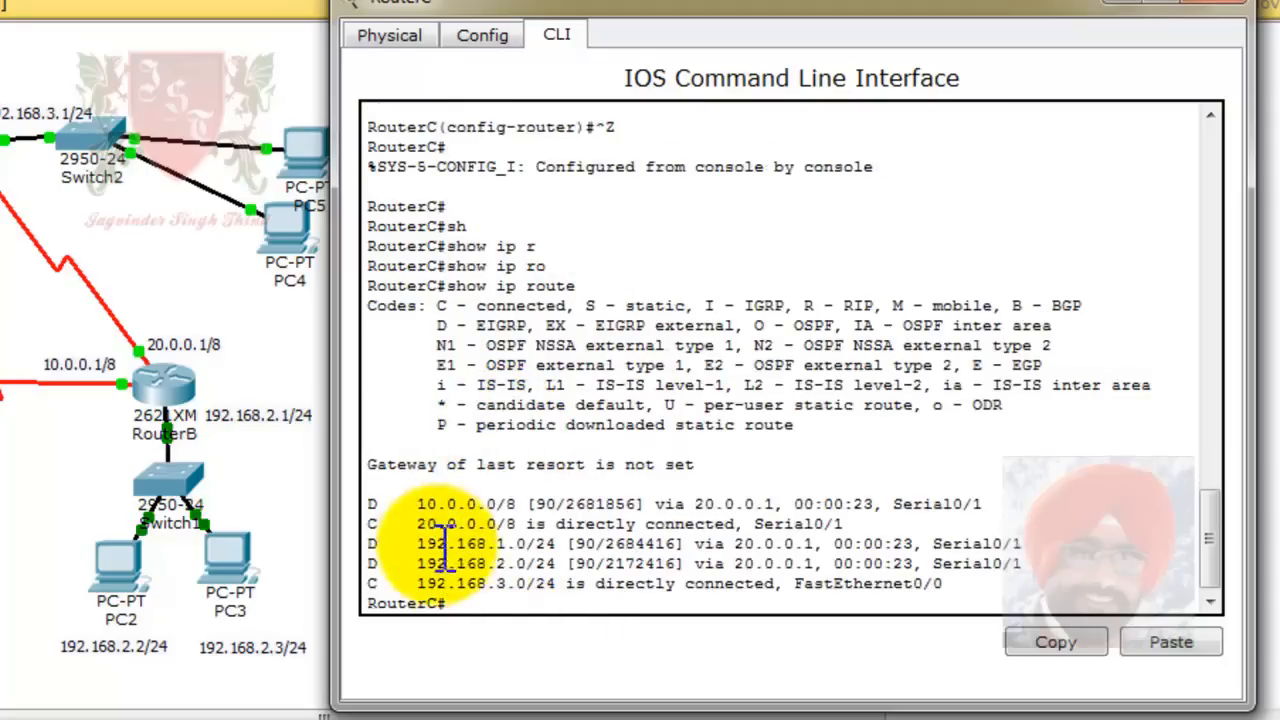
Examine the route codes, the EIGRP-learned and connected networks, and the administrative distance and metric values in RouterC's routing table.
{"action": "left_click_drag", "start_coordinate": [365, 505], "coordinate": [550, 565]}
{"action": "left_click", "coordinate": [384, 590]}
{"action": "left_click", "coordinate": [375, 528]}
{"action": "left_click", "coordinate": [376, 564]}
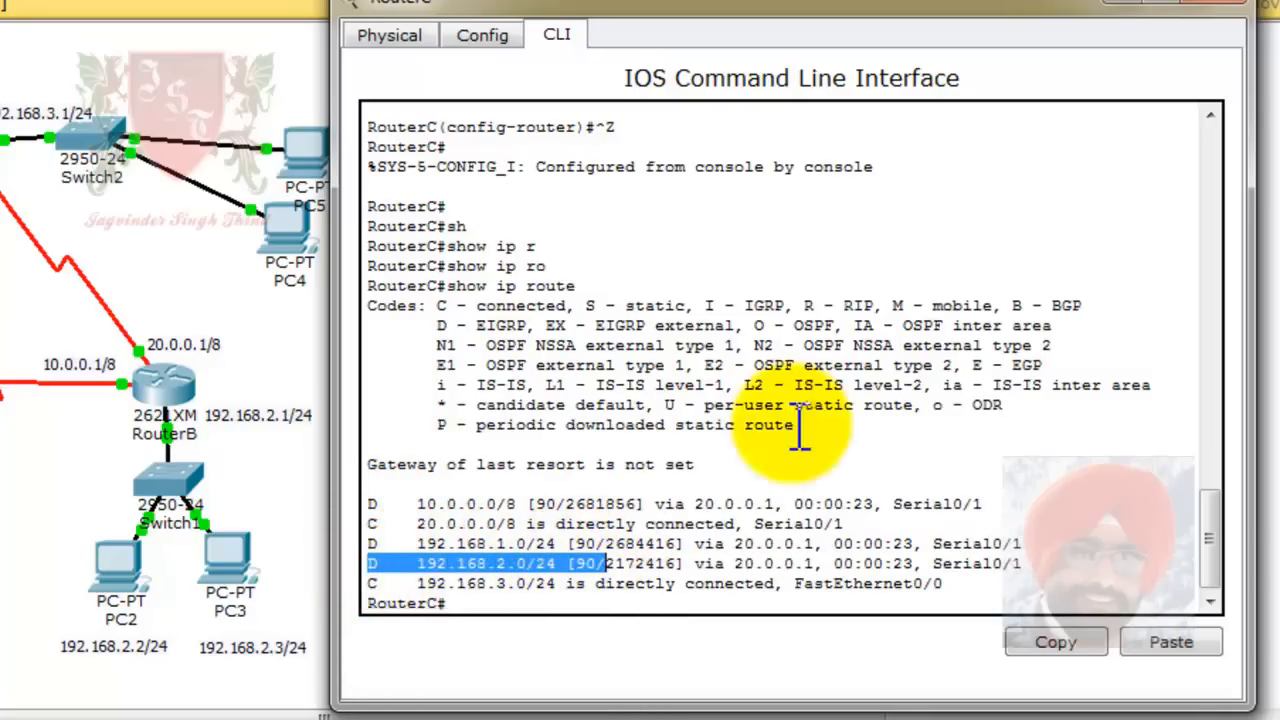
{"action": "left_click", "coordinate": [1020, 330]}
{"action": "left_click_drag", "start_coordinate": [433, 326], "coordinate": [560, 326]}
{"action": "left_click", "coordinate": [490, 505]}
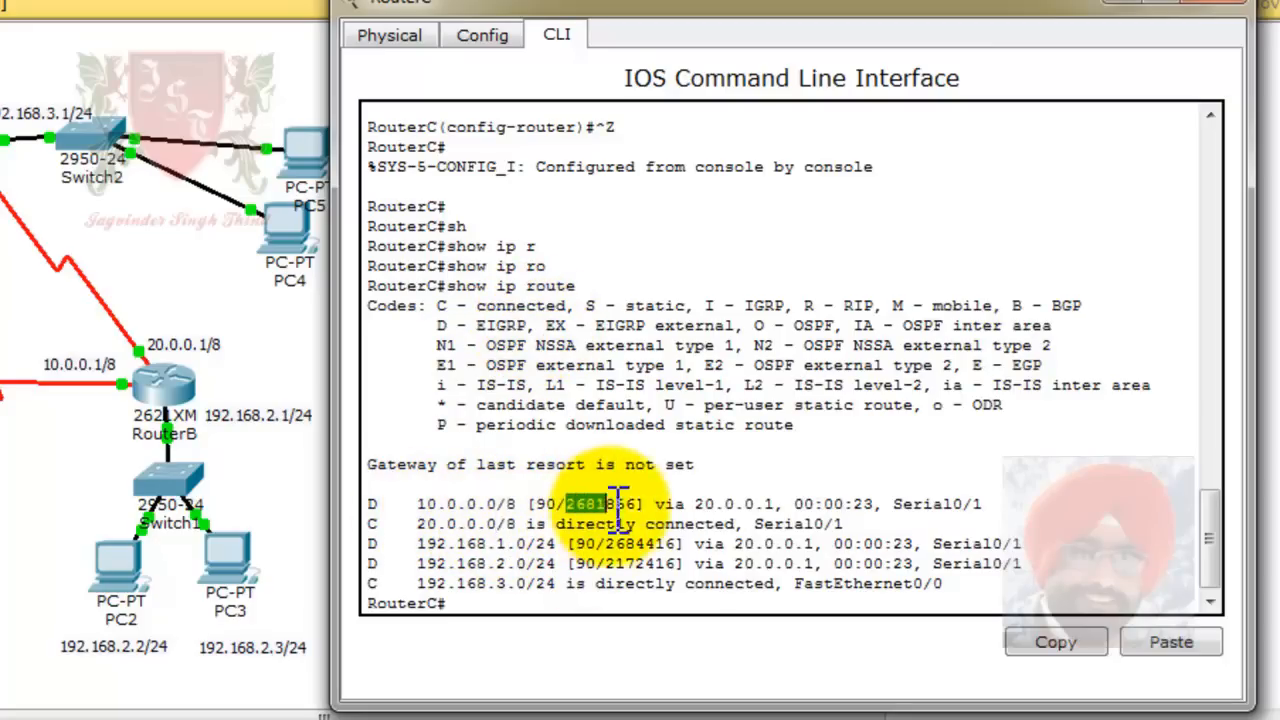
{"action": "left_click_drag", "start_coordinate": [605, 543], "coordinate": [683, 543]}
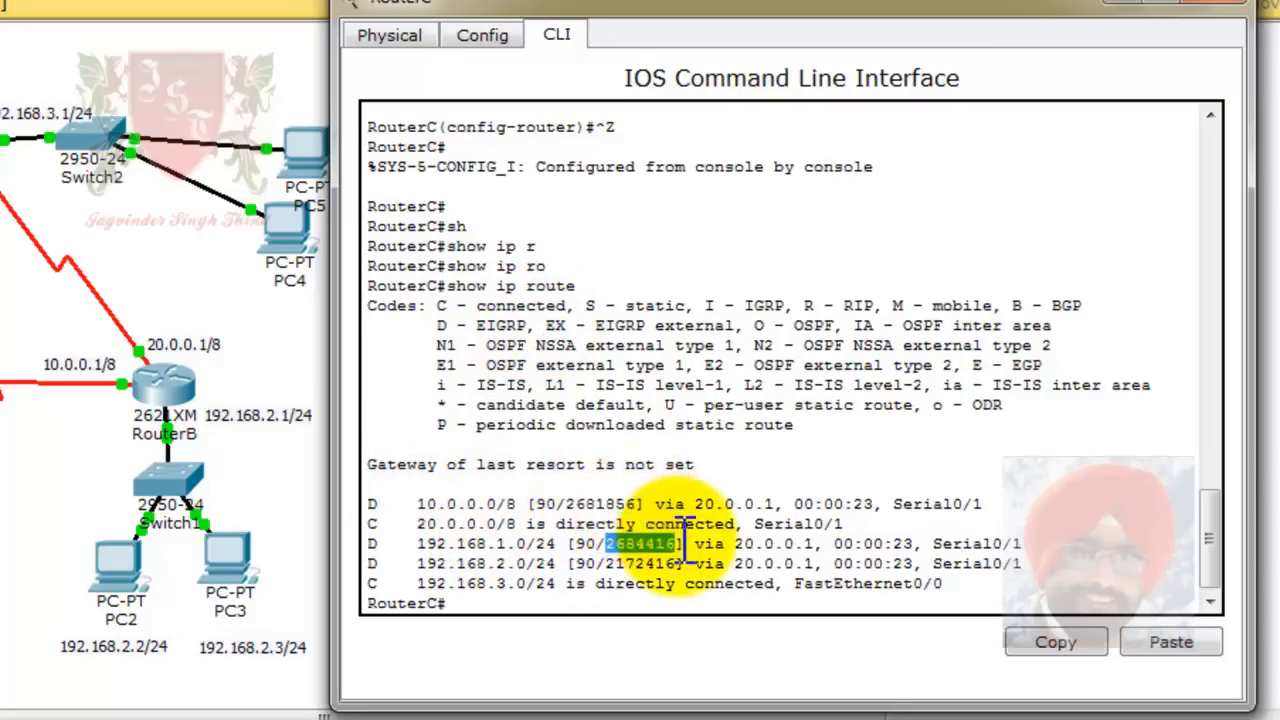
{"action": "left_click", "coordinate": [612, 570]}
{"action": "left_click_drag", "start_coordinate": [607, 564], "coordinate": [692, 577]}
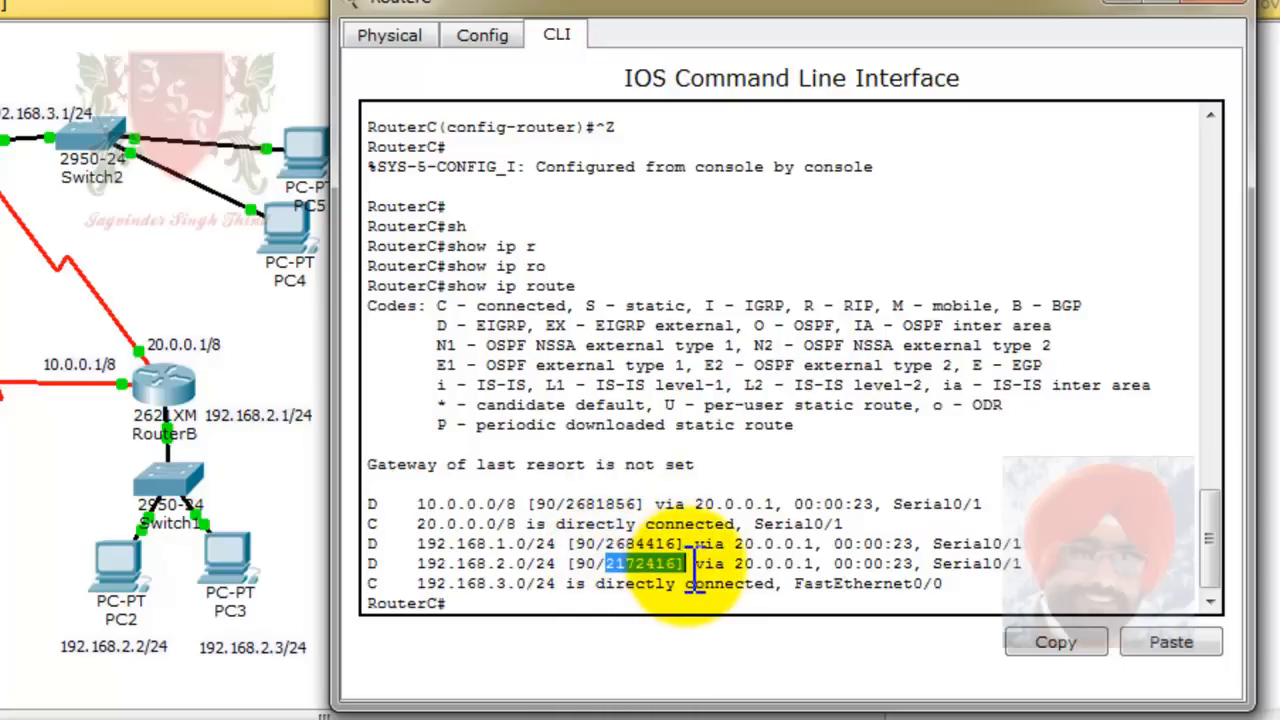
{"action": "left_click_drag", "start_coordinate": [570, 543], "coordinate": [603, 545]}
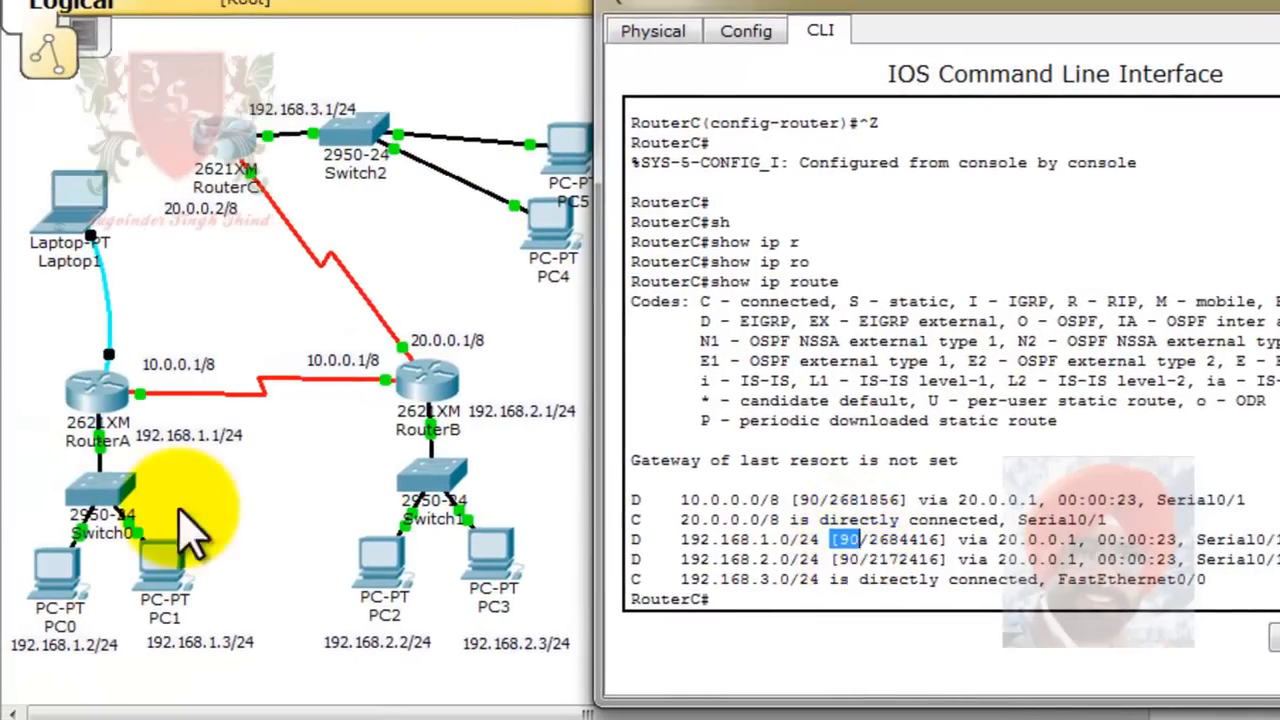
Open RouterA's command-line interface and exit router configuration to privileged EXEC mode.
{"action": "left_click", "coordinate": [100, 410]}
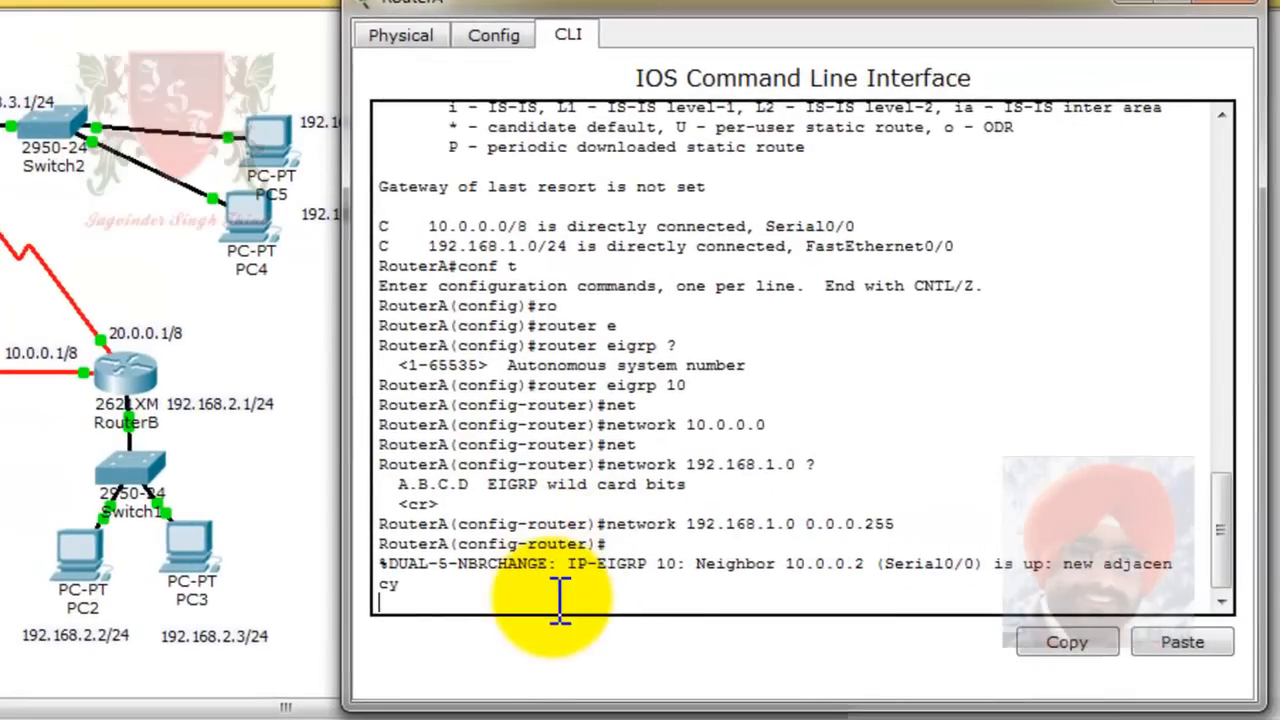
{"action": "key", "text": "Return"}
{"action": "key", "text": "Return"}
{"action": "key", "text": "Return"}
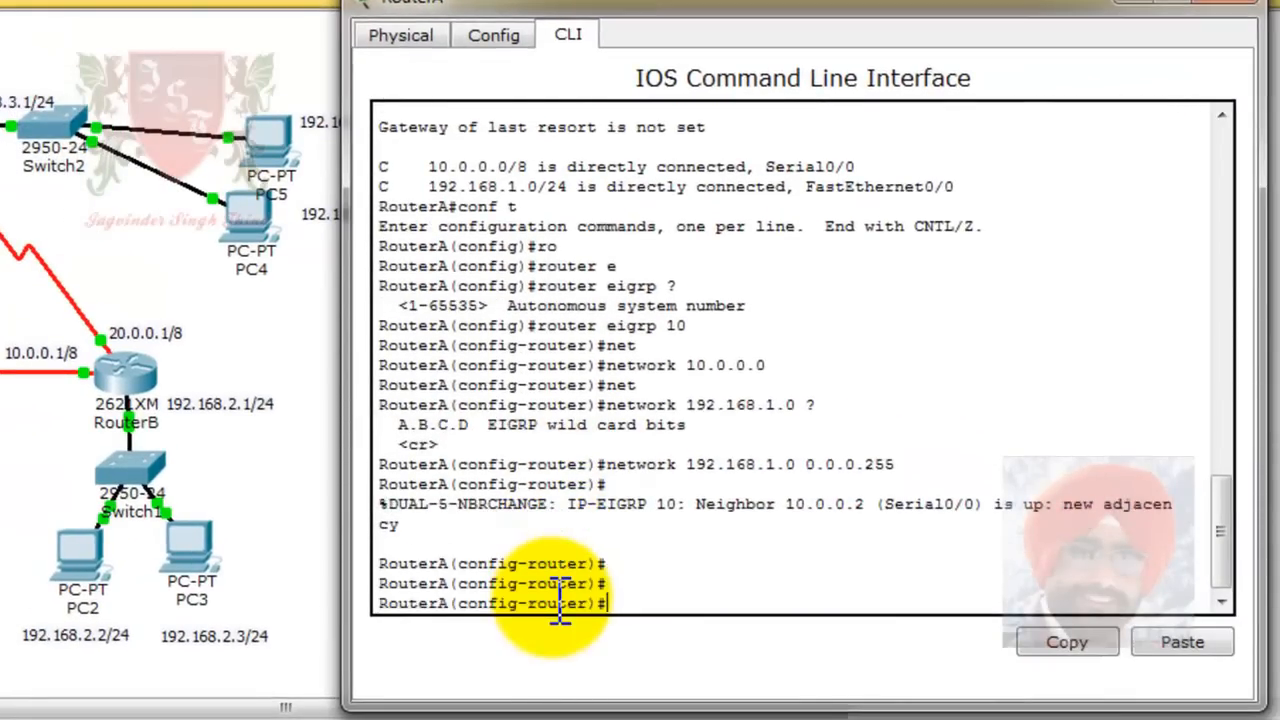
{"action": "key", "text": "ctrl+z"}
{"action": "key", "text": "Return"}
{"action": "key", "text": "Return"}
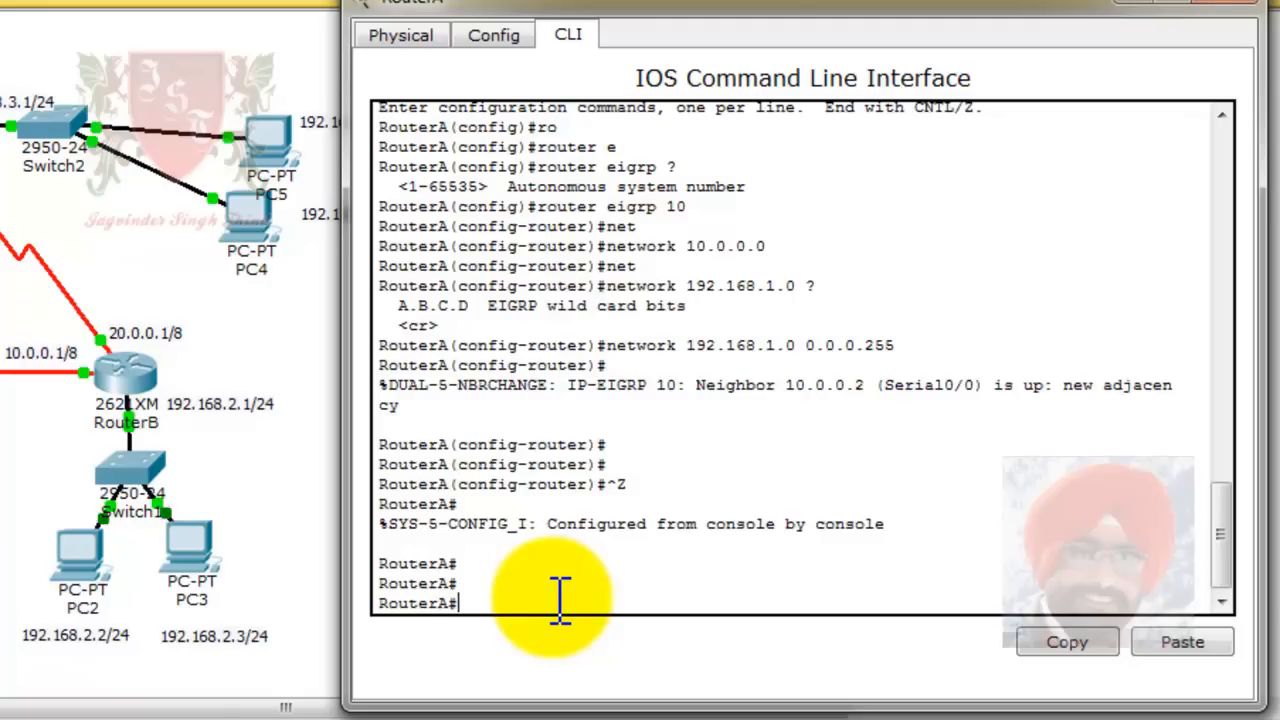
Display RouterA's routing table with sh ip route and review its connected and EIGRP-learned routes.
{"action": "type", "text": "sh ip route"}
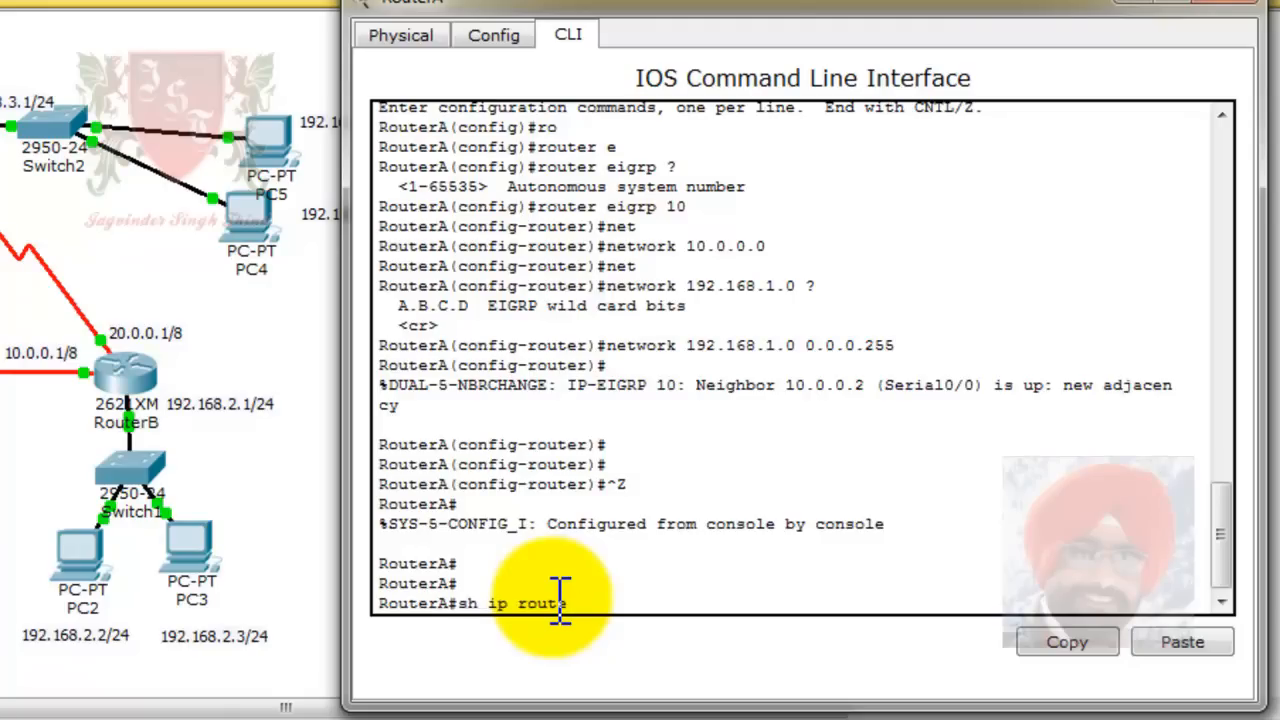
{"action": "key", "text": "Return"}
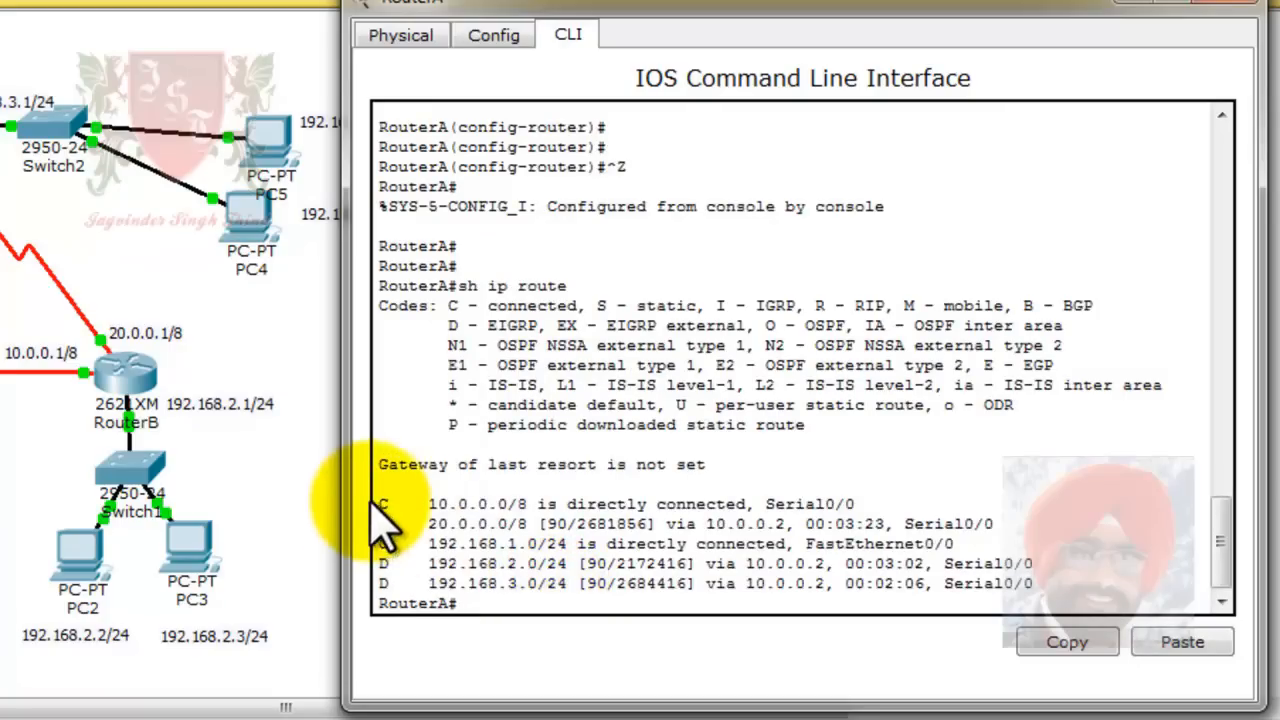
{"action": "left_click_drag", "start_coordinate": [383, 500], "coordinate": [396, 583]}
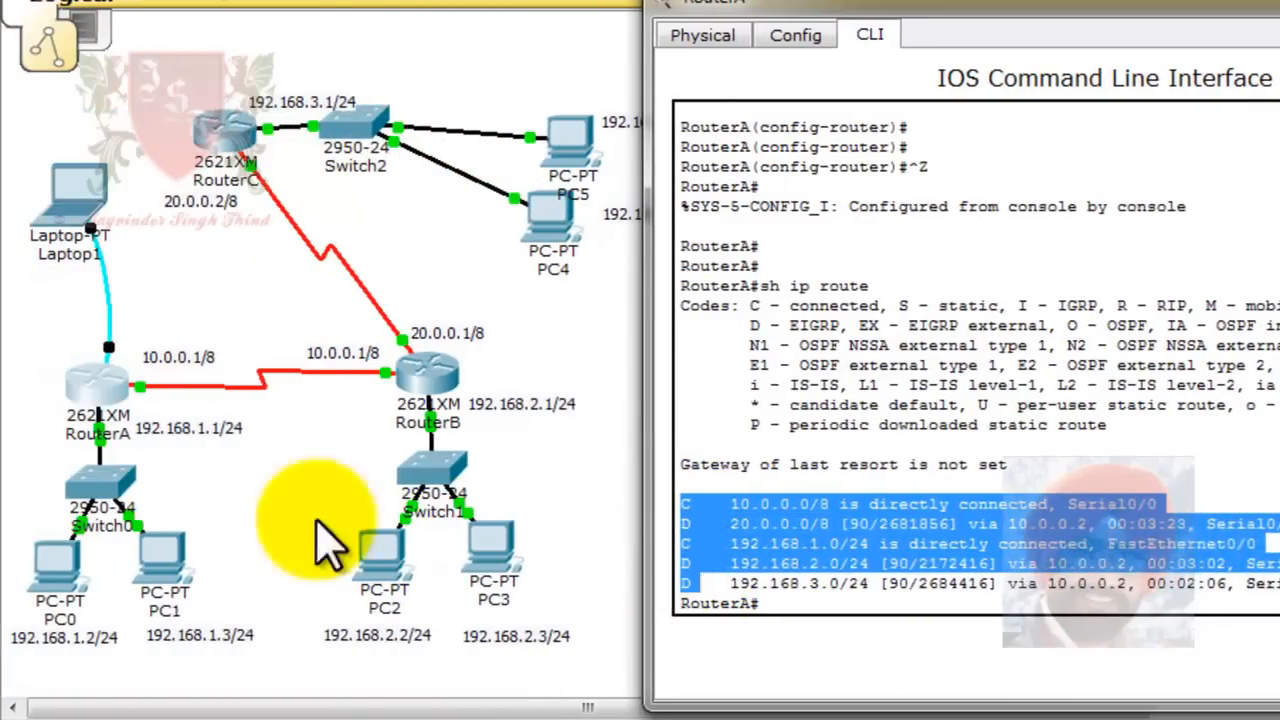
Open PC0's command prompt and ping 192.168.3.2 to test connectivity to RouterC's LAN.
{"action": "left_click", "coordinate": [56, 580]}
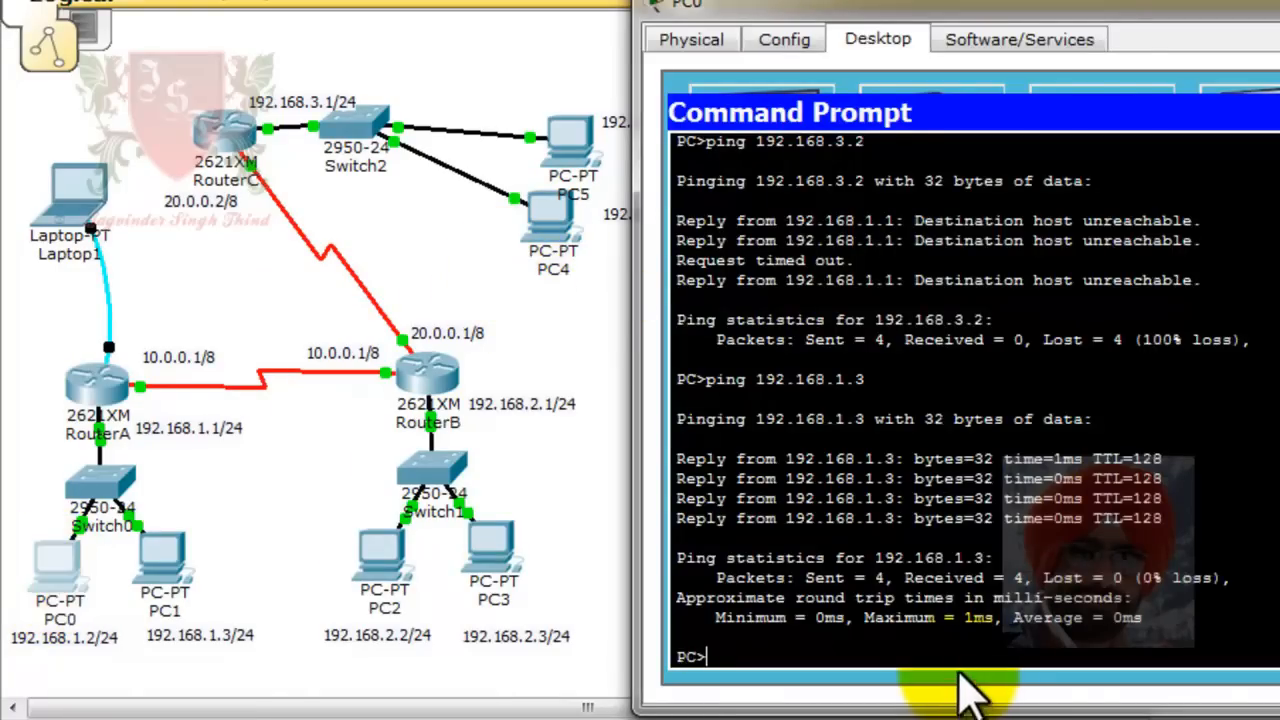
{"action": "key", "text": "Up"}
{"action": "key", "text": "Up"}
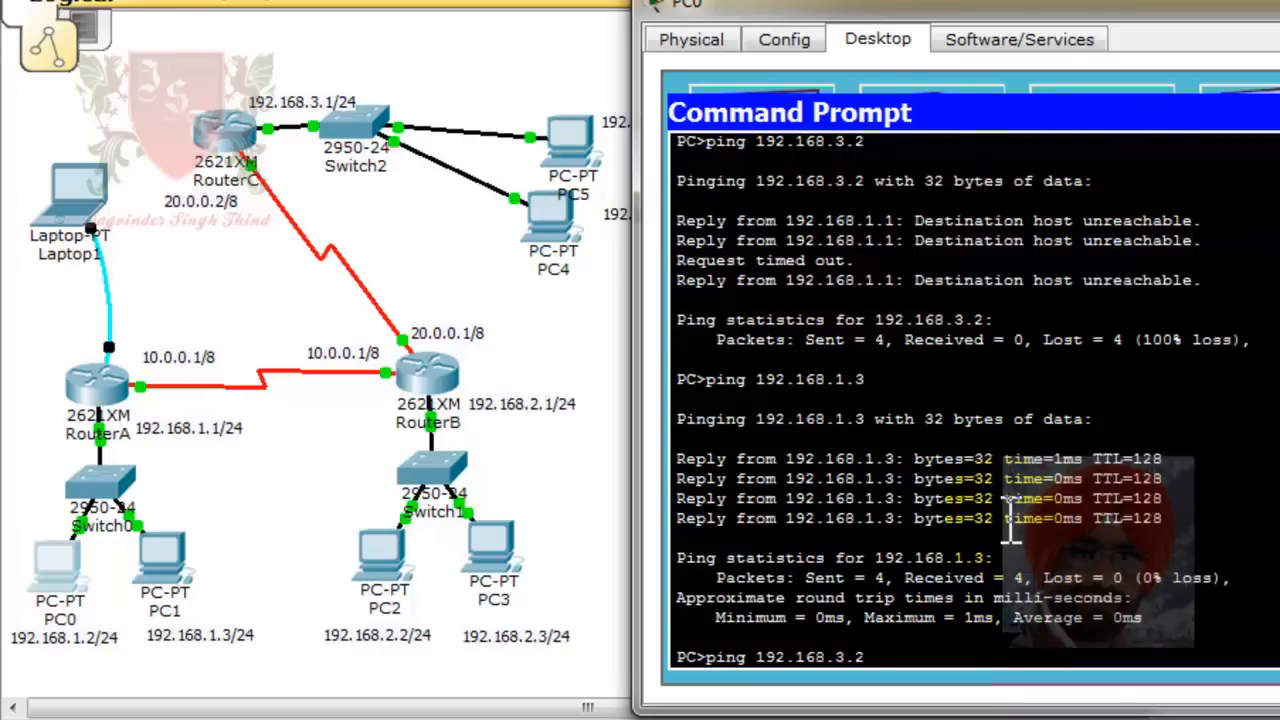
{"action": "key", "text": "Return"}
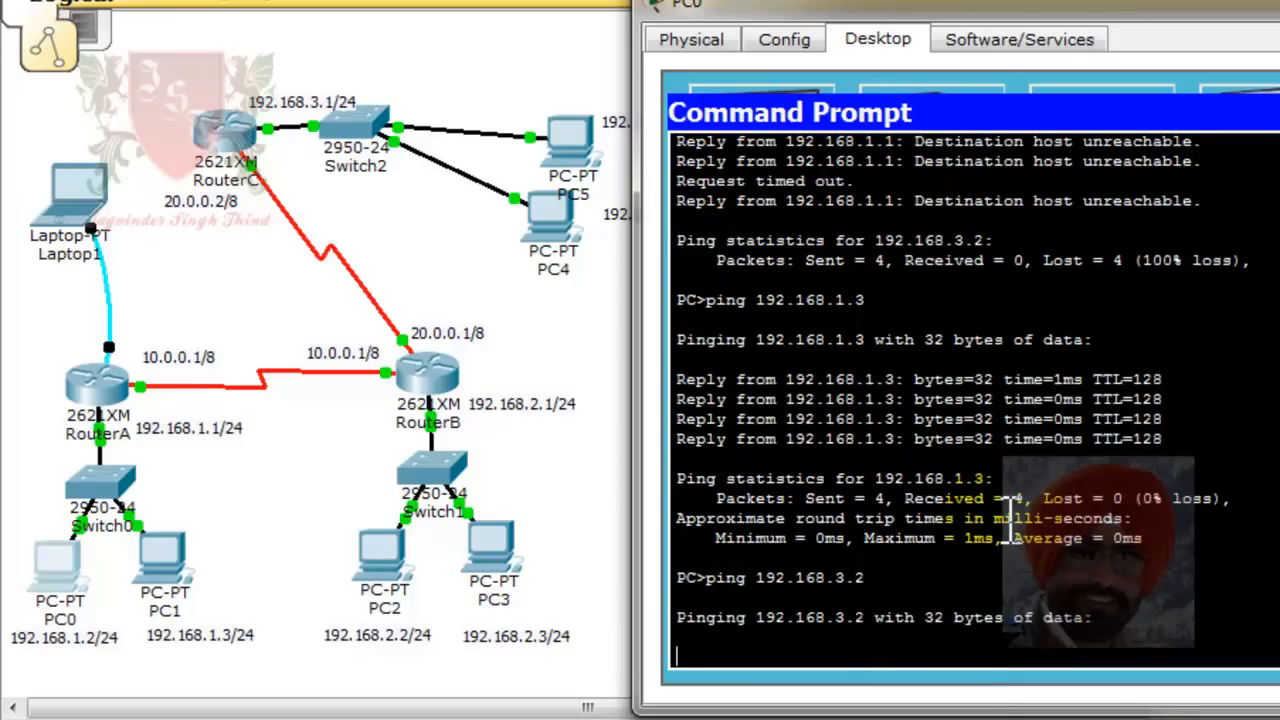